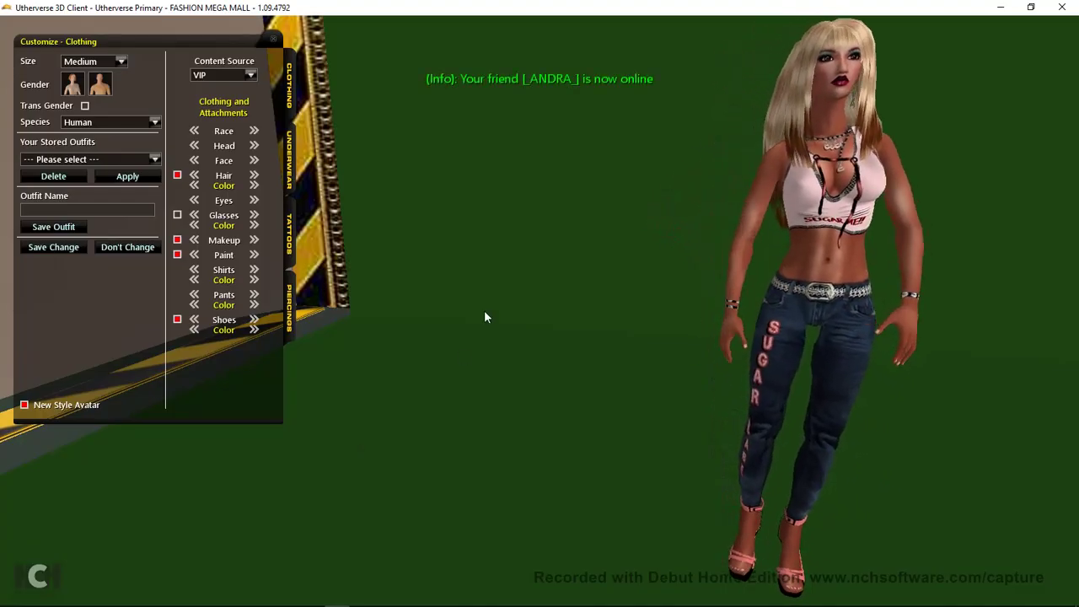
Turn the avatar to view its back, then switch to GIMP and browse the TOSHIBA EXT (G:) drive.
{"action": "left_click_drag", "start_coordinate": [557, 340], "coordinate": [903, 393]}
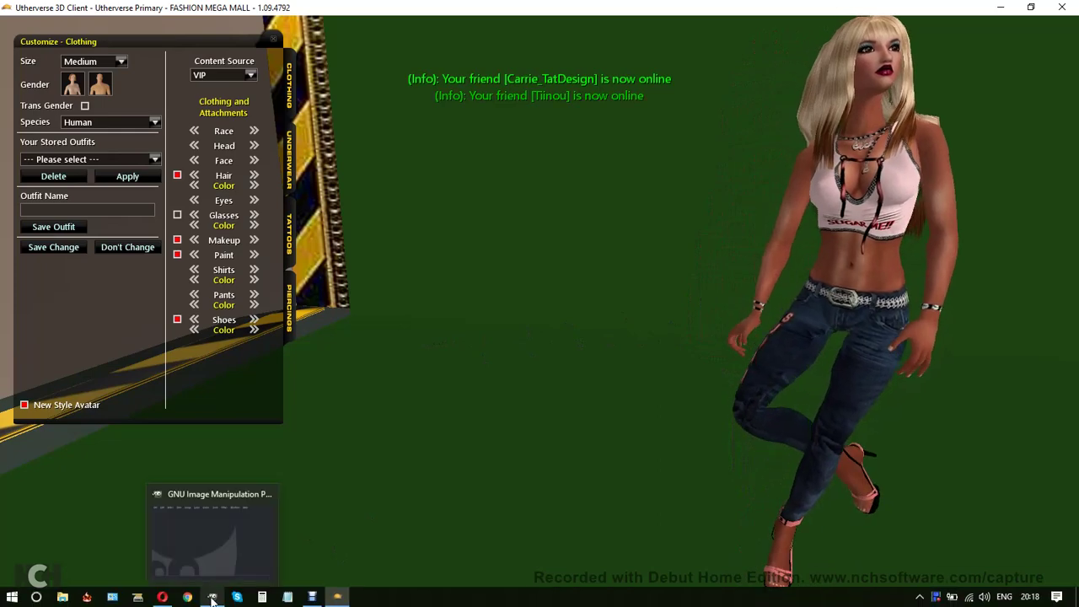
{"action": "left_click", "coordinate": [212, 597]}
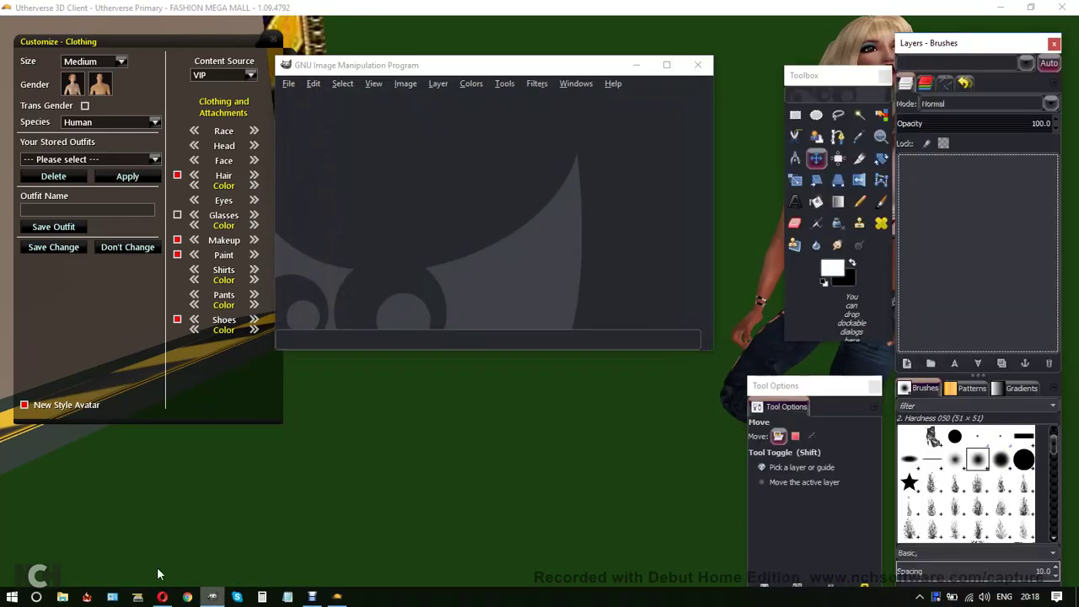
{"action": "left_click", "coordinate": [288, 86]}
{"action": "left_click", "coordinate": [299, 128]}
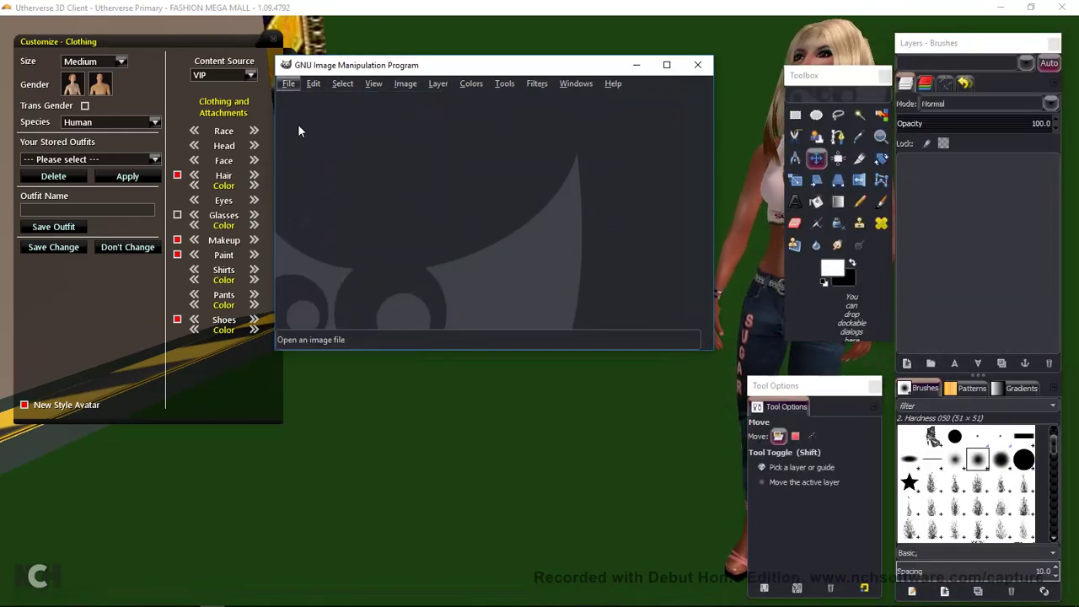
{"action": "left_click", "coordinate": [177, 199]}
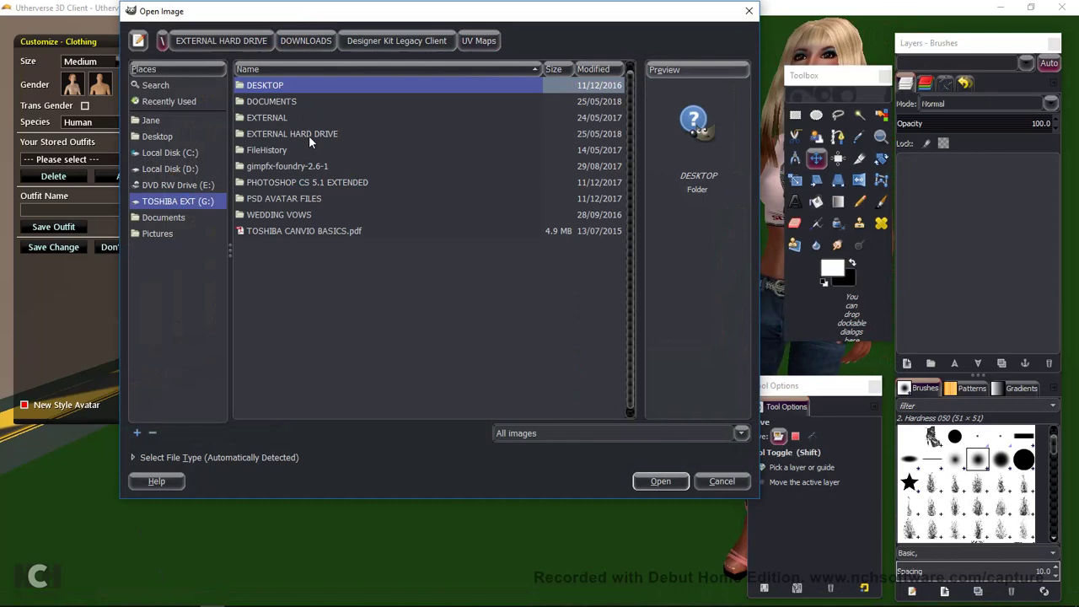
Open HF_Lowerbody_LongSkirt.jpg from EXTERNAL HARD DRIVE > Designer Kit Legacy Client > UV Maps.
{"action": "double_click", "coordinate": [311, 133]}
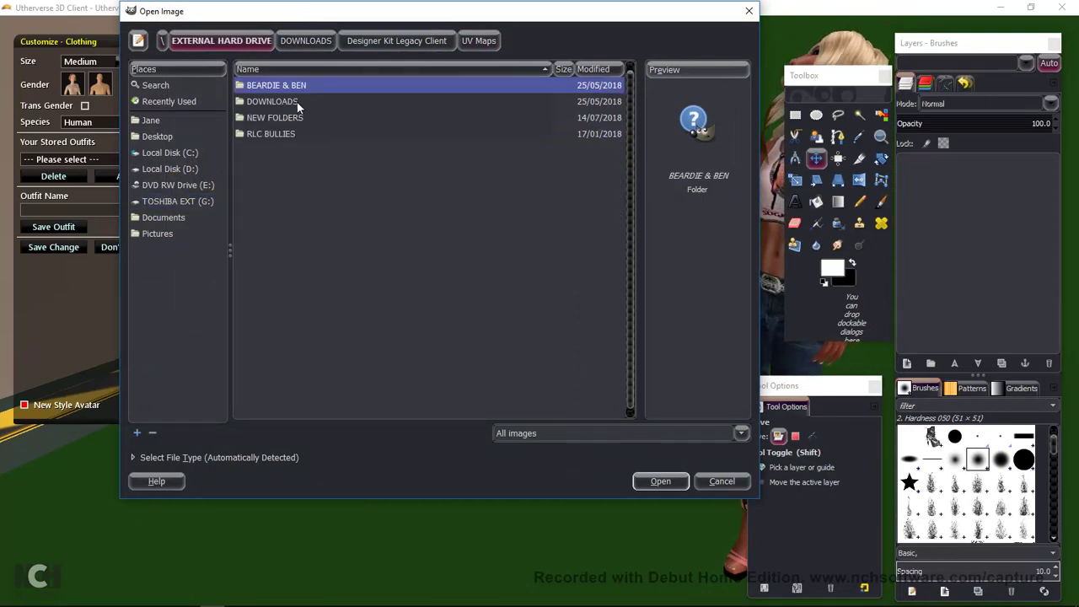
{"action": "double_click", "coordinate": [297, 102]}
{"action": "double_click", "coordinate": [297, 102]}
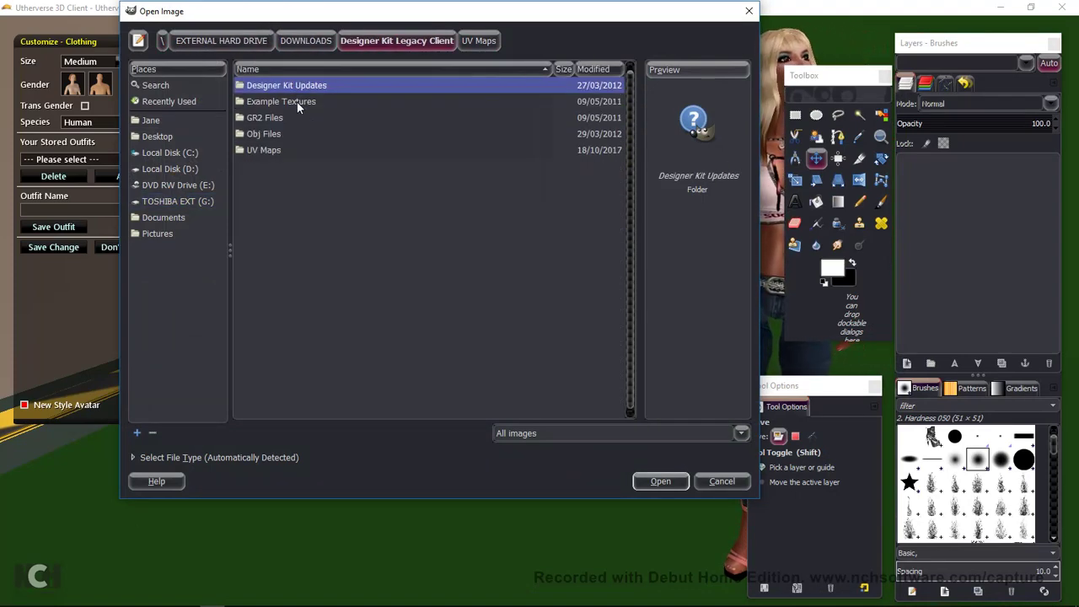
{"action": "double_click", "coordinate": [275, 145]}
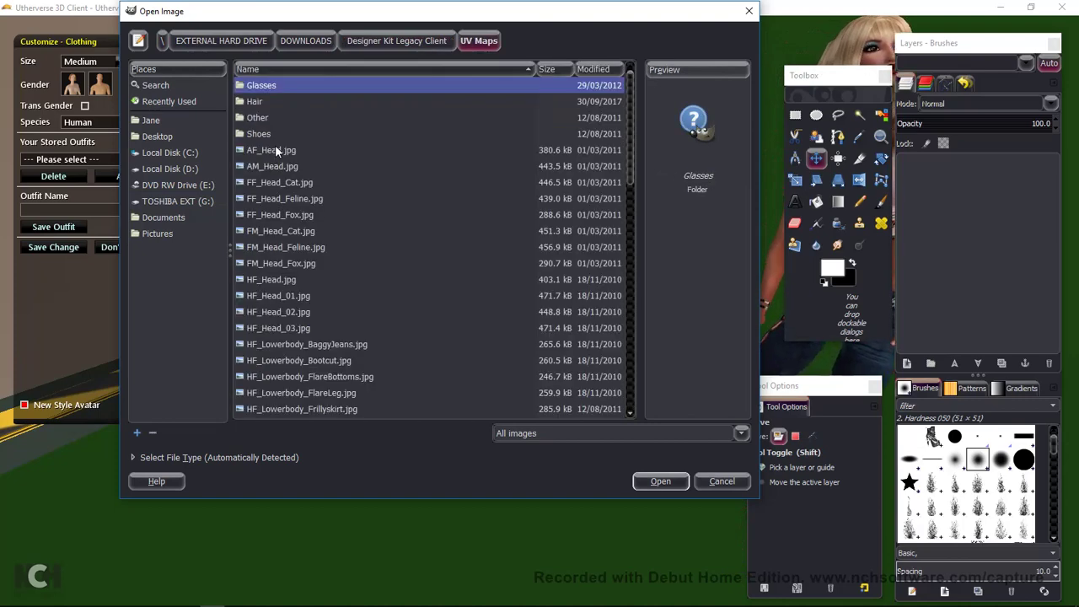
{"action": "scroll", "coordinate": [275, 145], "scroll_direction": "down", "scroll_amount": 1}
{"action": "scroll", "coordinate": [274, 145], "scroll_direction": "down", "scroll_amount": 2}
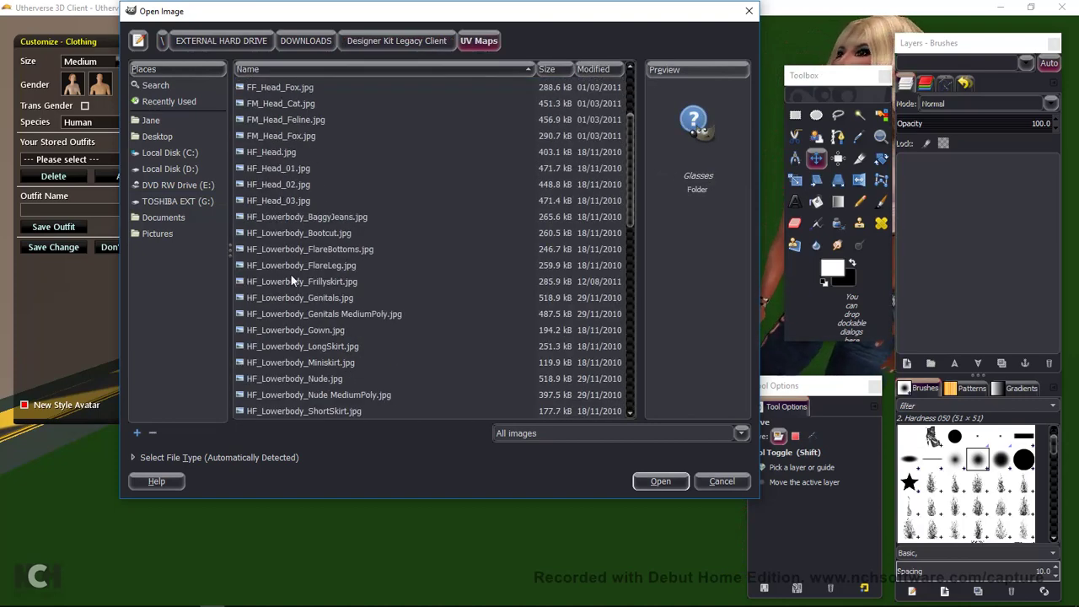
{"action": "left_click", "coordinate": [315, 345]}
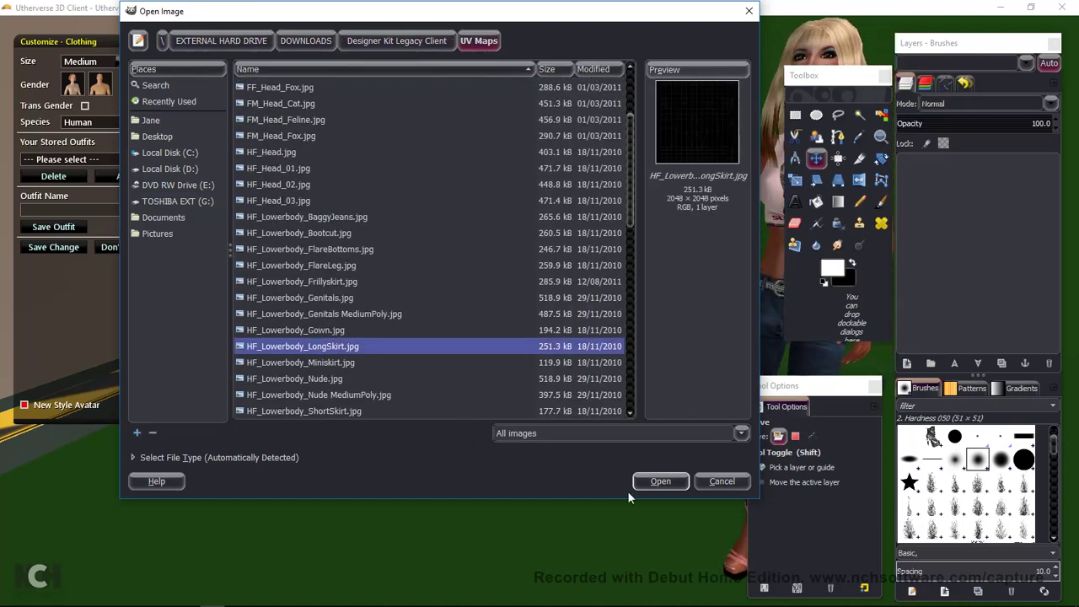
{"action": "left_click", "coordinate": [658, 481]}
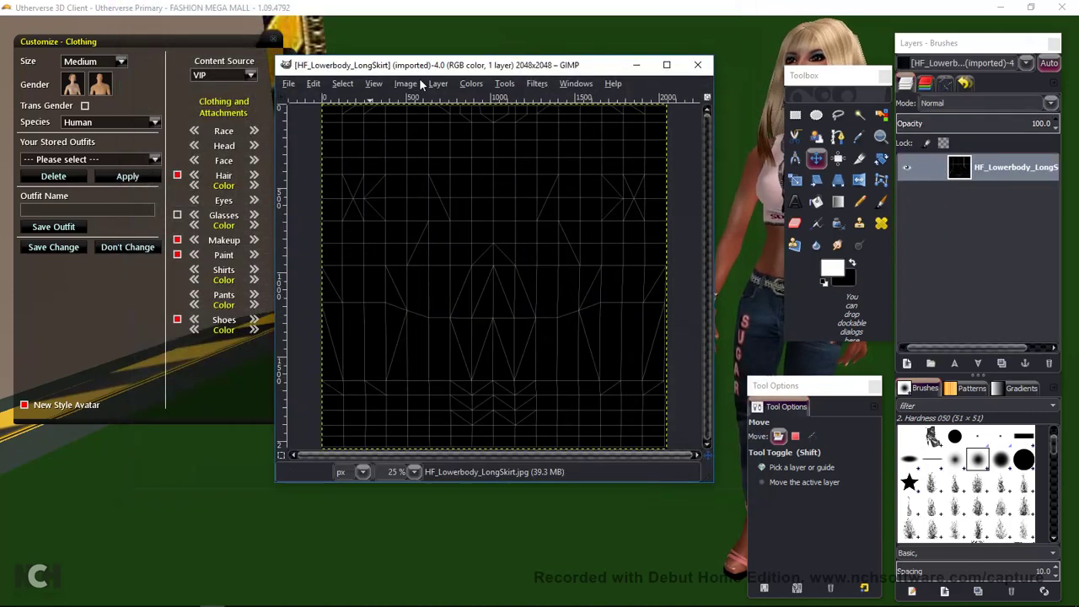
Scale the image to 1024 × 1024 pixels.
{"action": "left_click", "coordinate": [409, 83]}
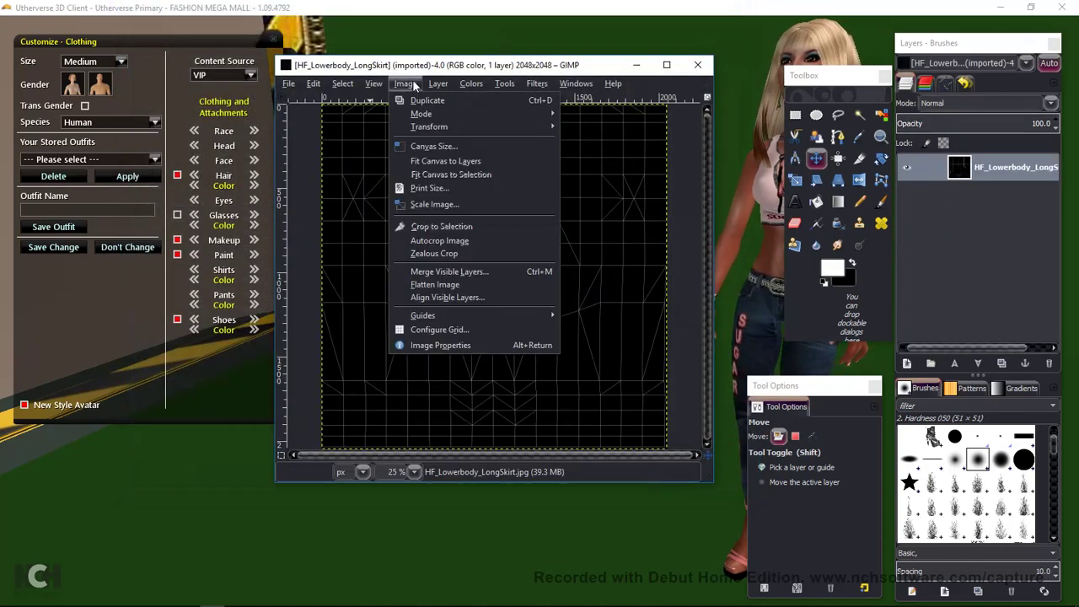
{"action": "left_click", "coordinate": [424, 204]}
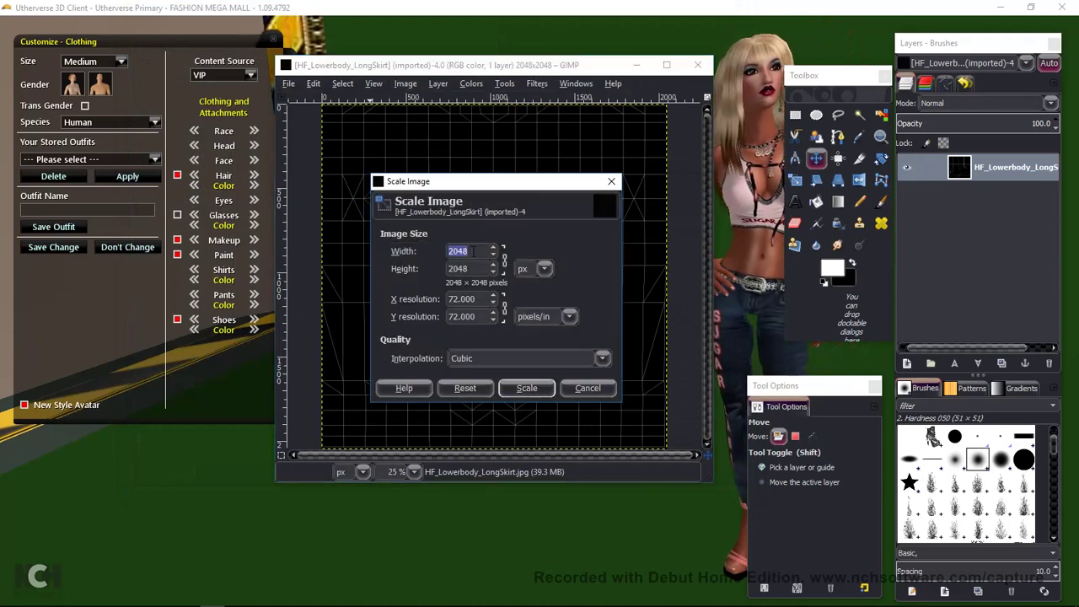
{"action": "type", "text": "10"}
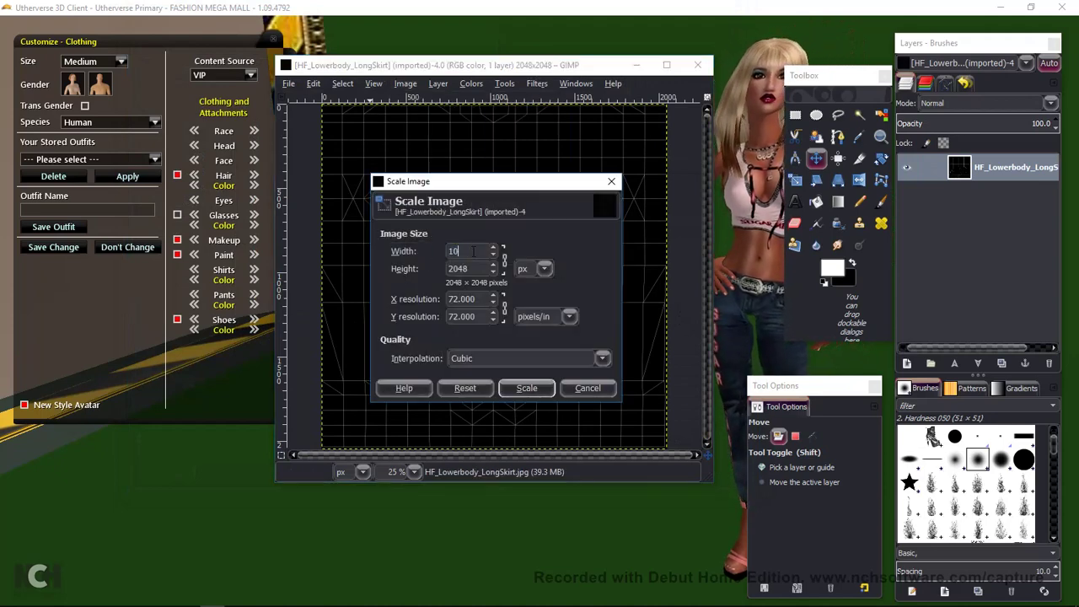
{"action": "type", "text": "24"}
{"action": "key", "text": "Tab"}
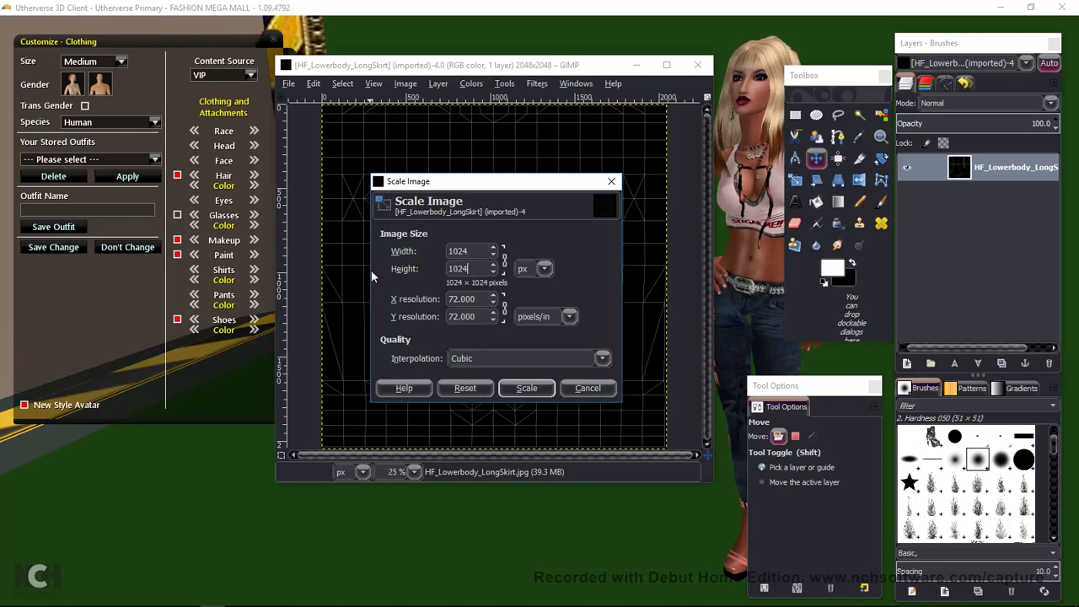
{"action": "left_click", "coordinate": [526, 388]}
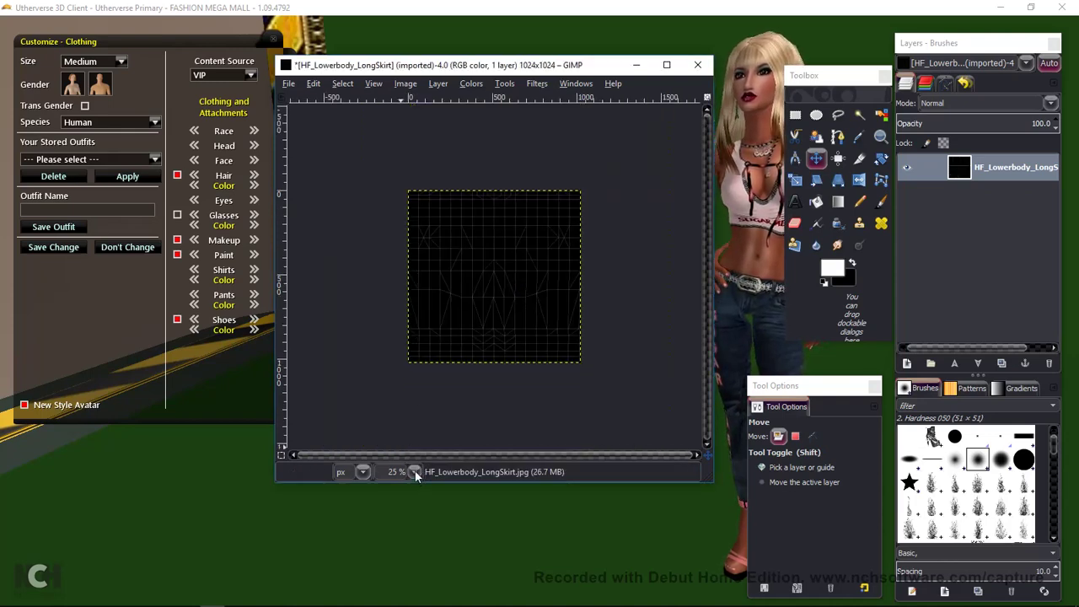
Zoom the canvas to 50% and lower the texture layer opacity to 74.5.
{"action": "left_click", "coordinate": [415, 473]}
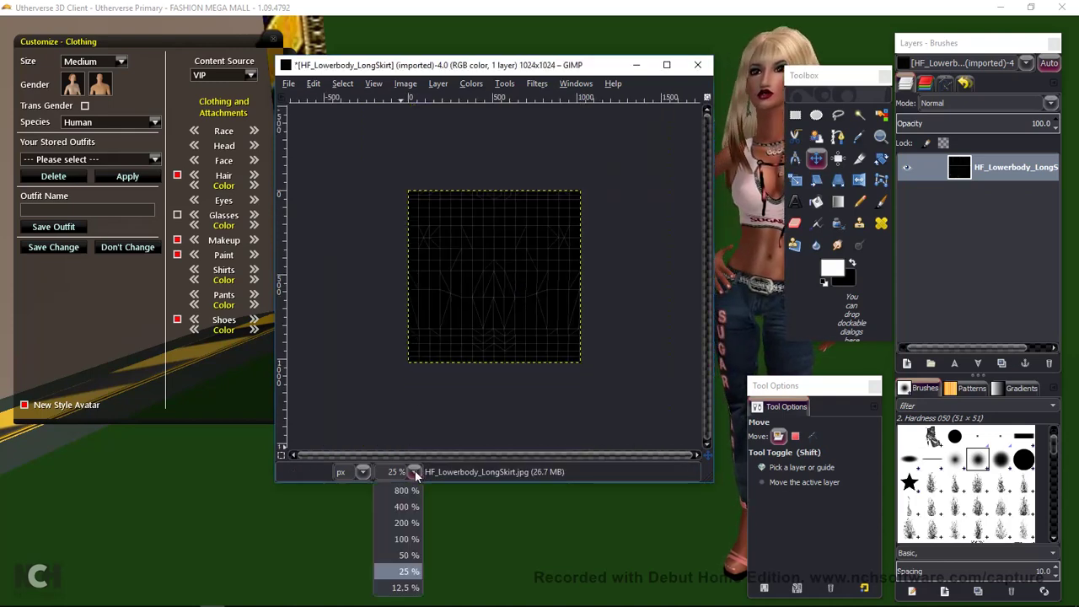
{"action": "left_click", "coordinate": [408, 555]}
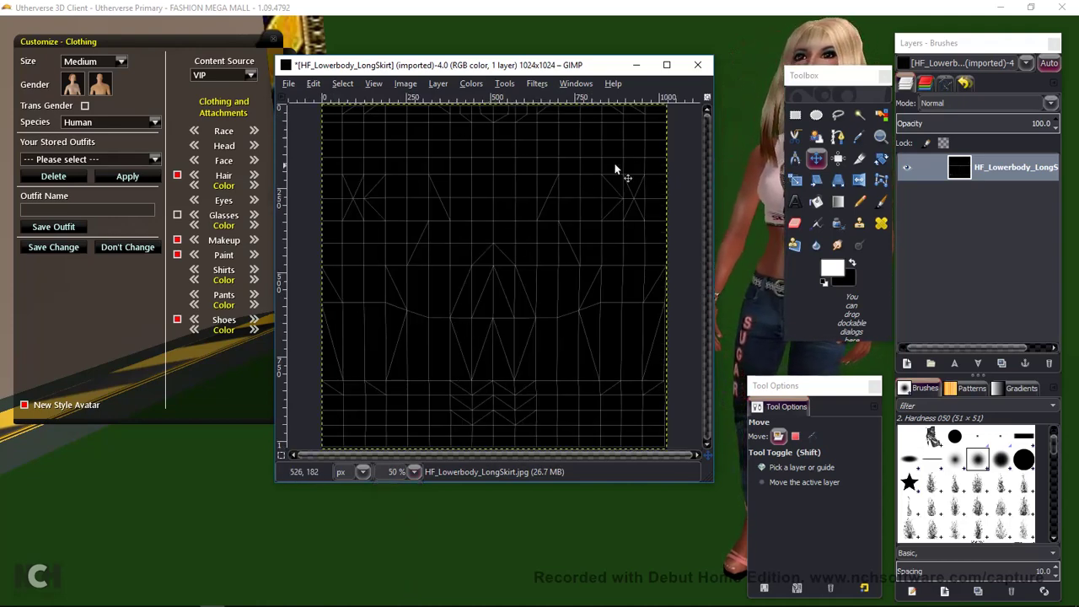
{"action": "left_click", "coordinate": [1012, 123]}
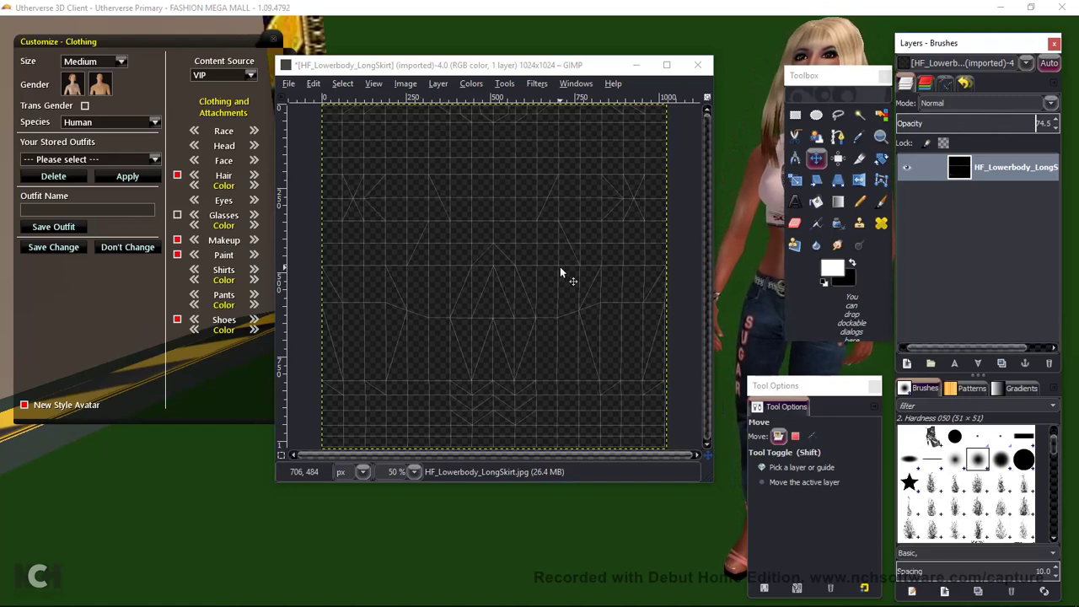
Add a new transparent layer on top, select the entire canvas, and bucket-fill it white.
{"action": "left_click", "coordinate": [909, 362]}
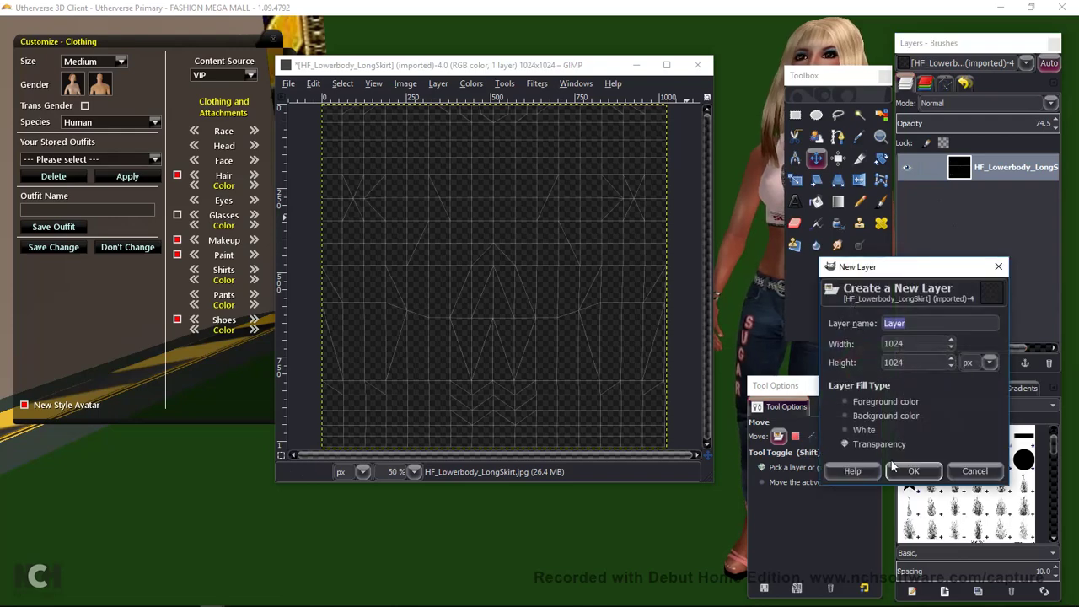
{"action": "left_click", "coordinate": [911, 470]}
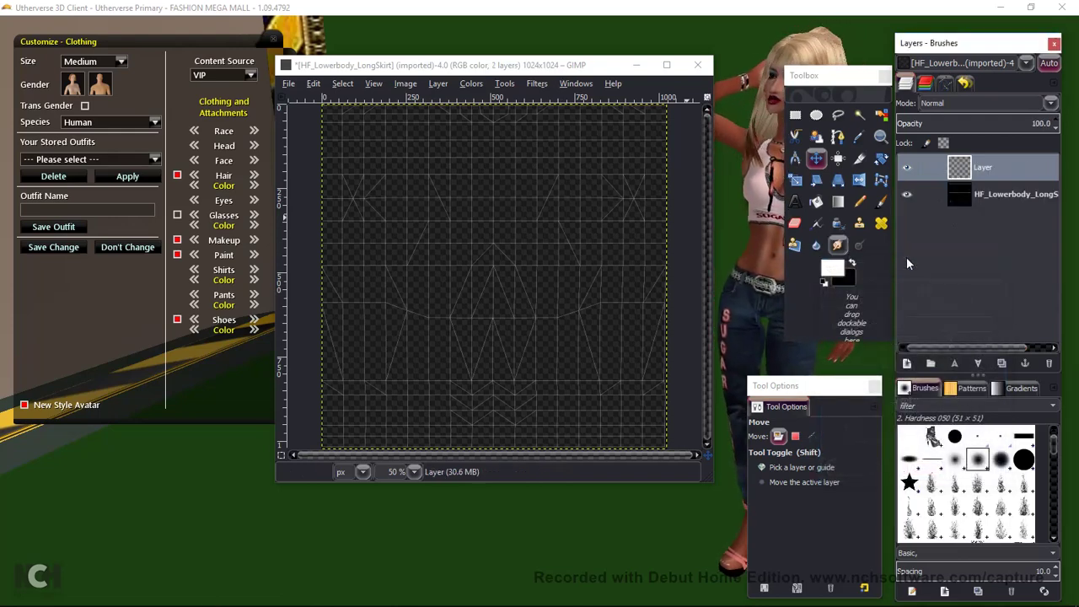
{"action": "left_click", "coordinate": [816, 202]}
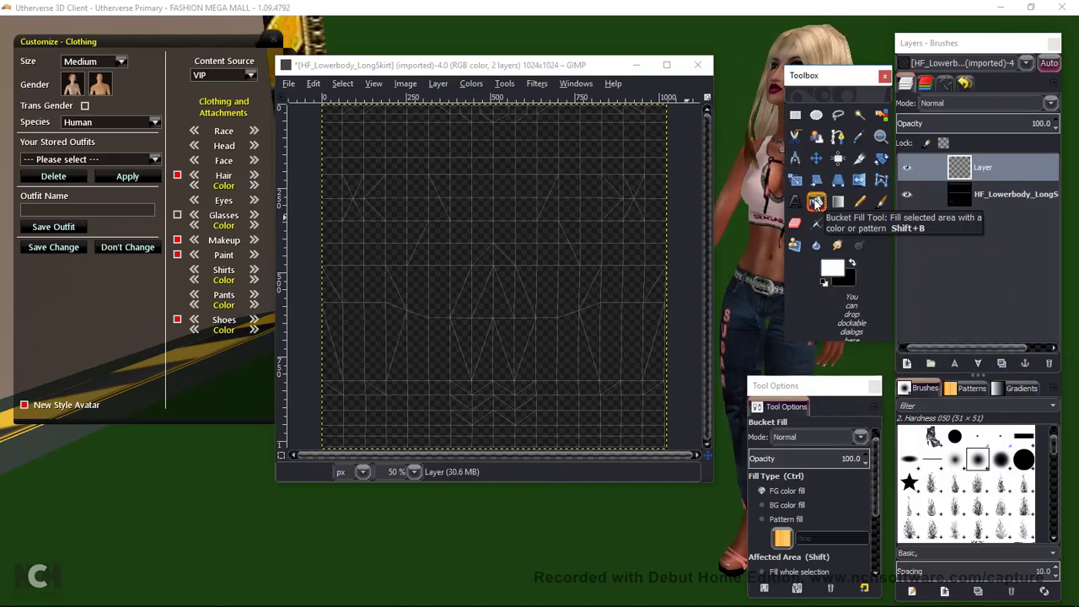
{"action": "left_click", "coordinate": [795, 114]}
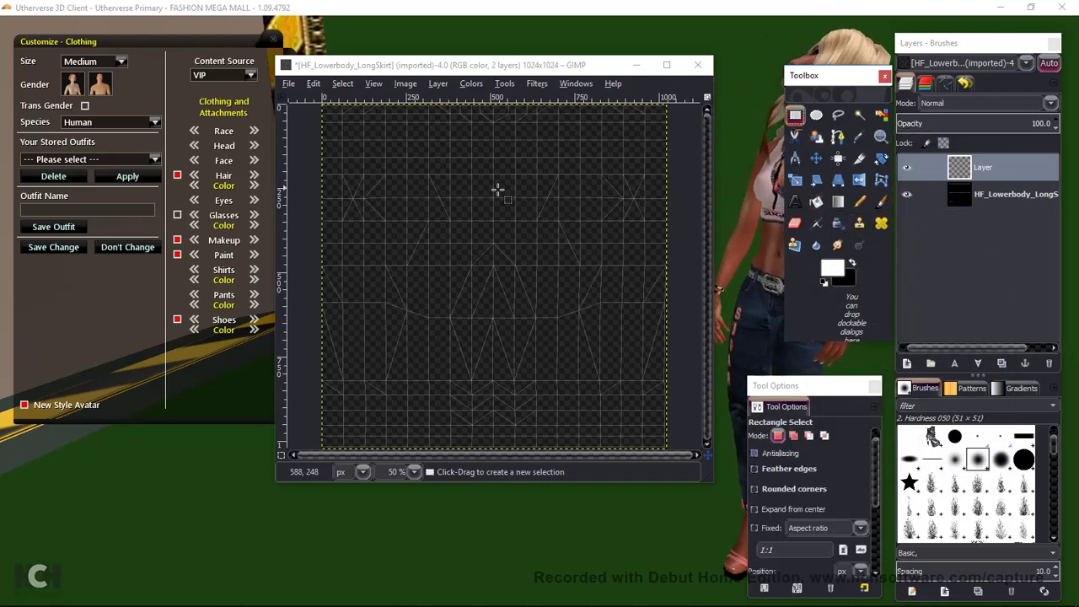
{"action": "left_click_drag", "start_coordinate": [337, 130], "coordinate": [664, 453]}
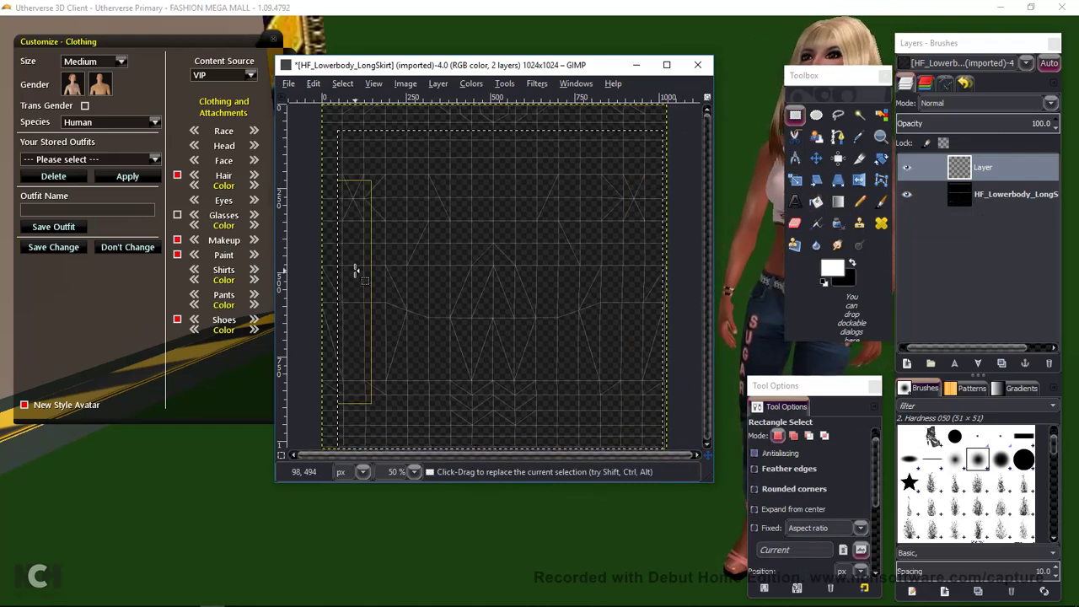
{"action": "left_click_drag", "start_coordinate": [356, 264], "coordinate": [321, 267]}
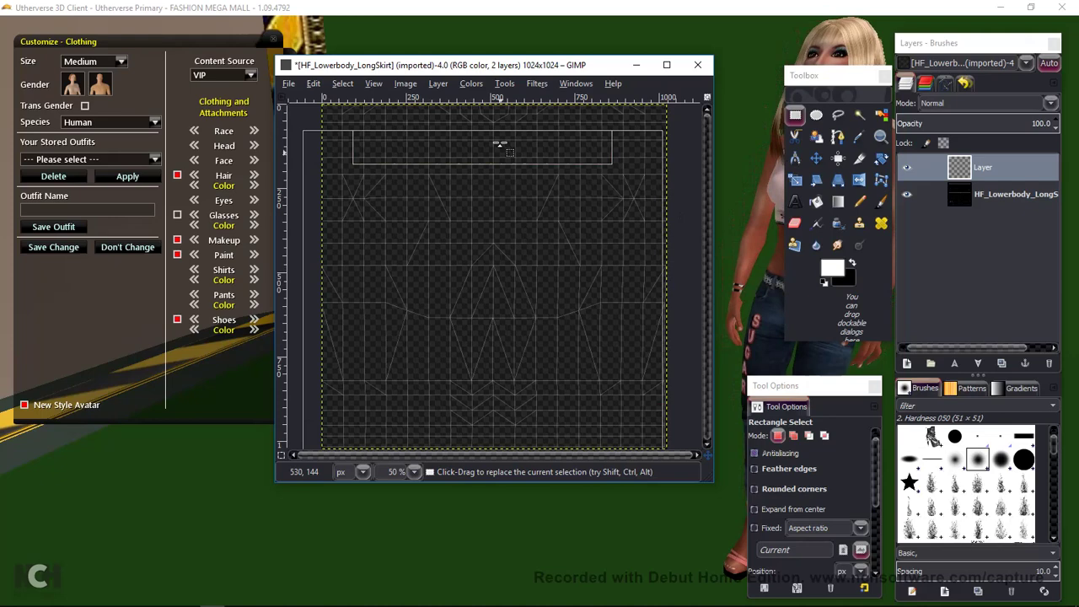
{"action": "left_click_drag", "start_coordinate": [454, 161], "coordinate": [455, 102]}
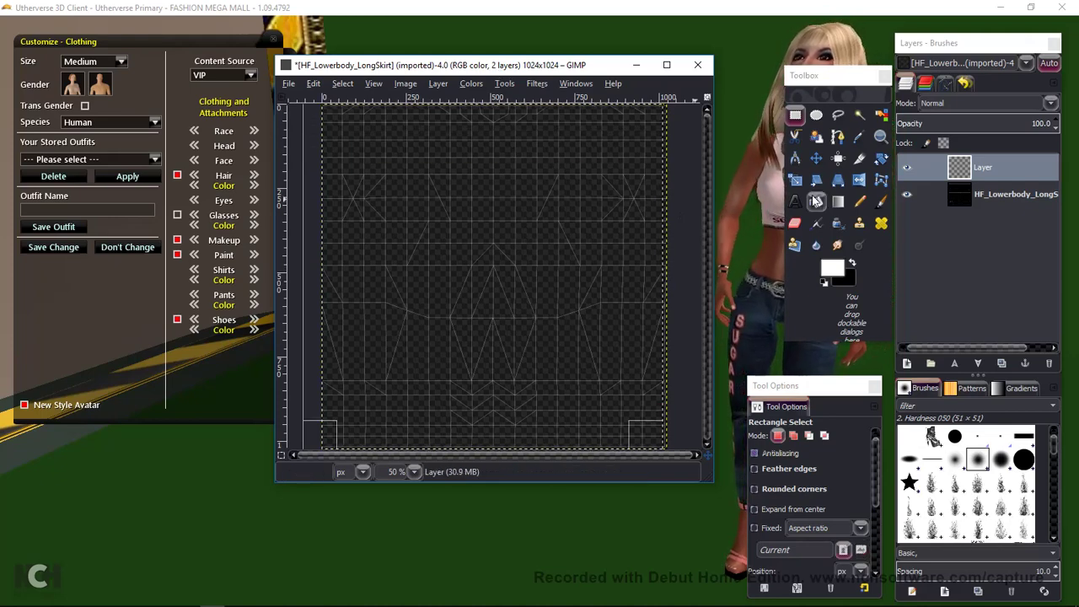
{"action": "left_click", "coordinate": [816, 201]}
{"action": "left_click", "coordinate": [504, 341]}
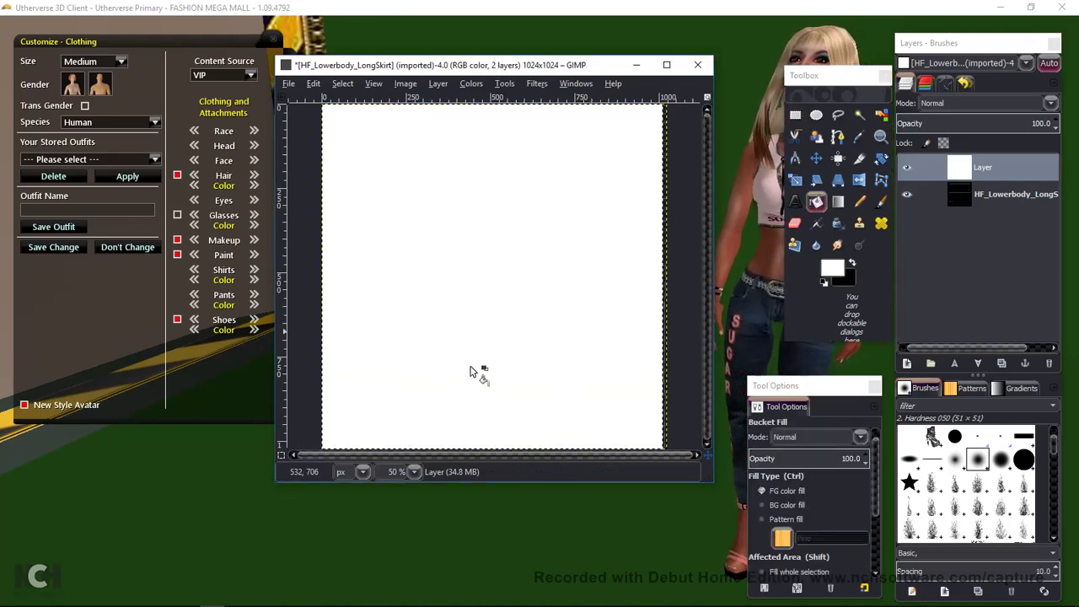
Inspect the white fill's edges at 200% zoom, return to 50%, and hide the HF_Lowerbody template layer.
{"action": "left_click", "coordinate": [414, 472]}
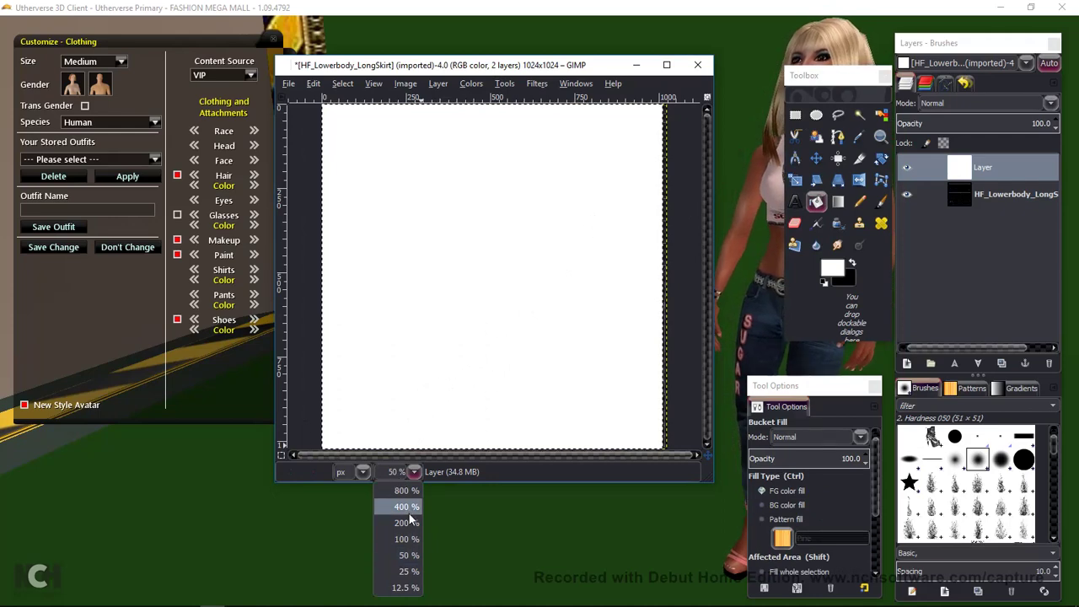
{"action": "left_click", "coordinate": [407, 523]}
{"action": "left_click_drag", "start_coordinate": [468, 464], "coordinate": [678, 461]}
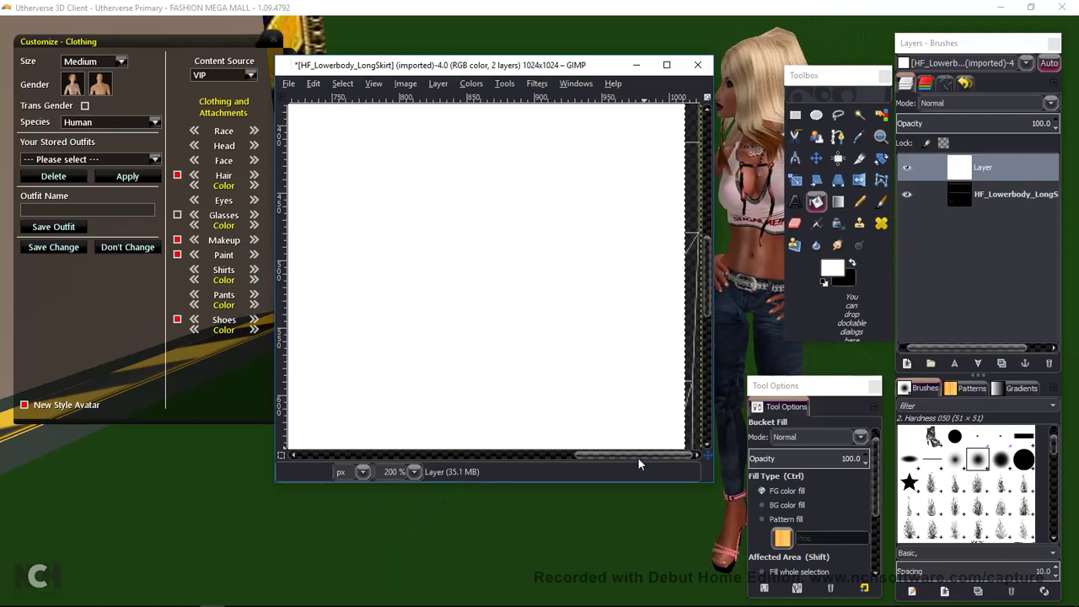
{"action": "left_click_drag", "start_coordinate": [637, 459], "coordinate": [480, 457]}
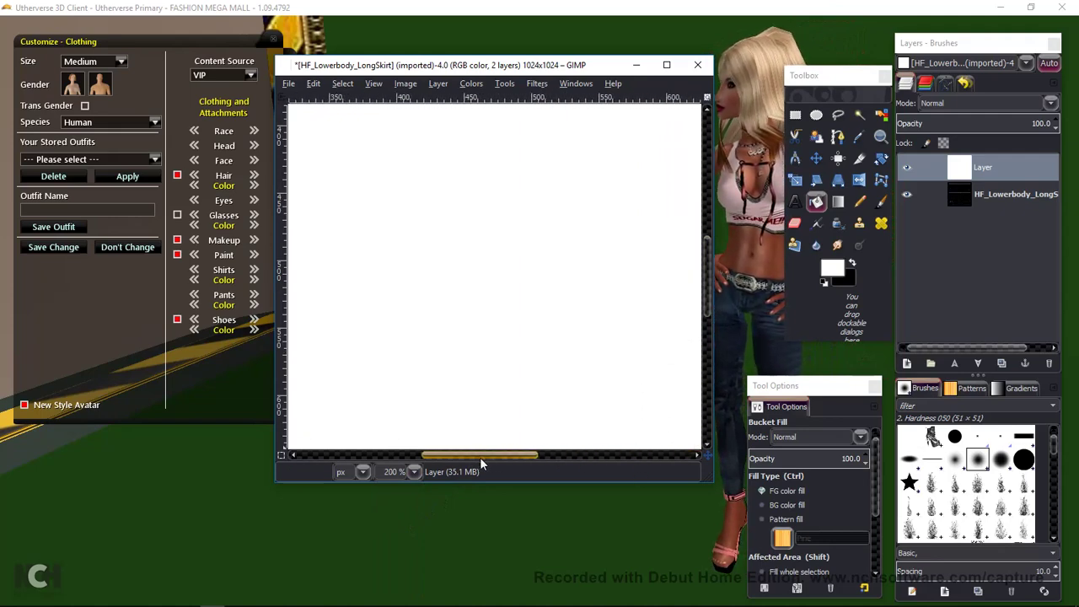
{"action": "left_click", "coordinate": [413, 471]}
{"action": "left_click", "coordinate": [410, 563]}
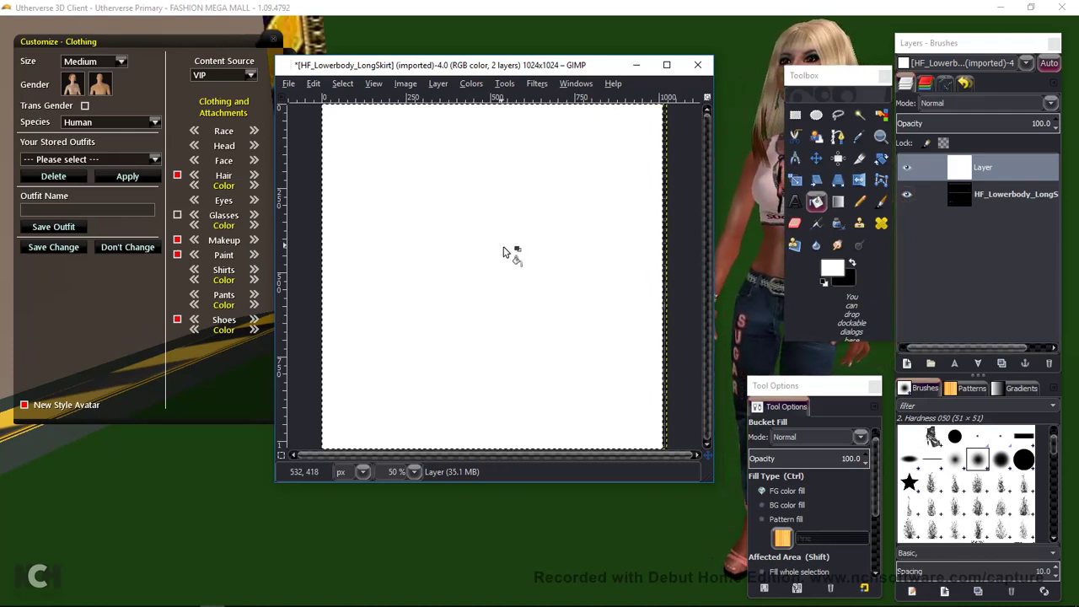
{"action": "left_click", "coordinate": [907, 195]}
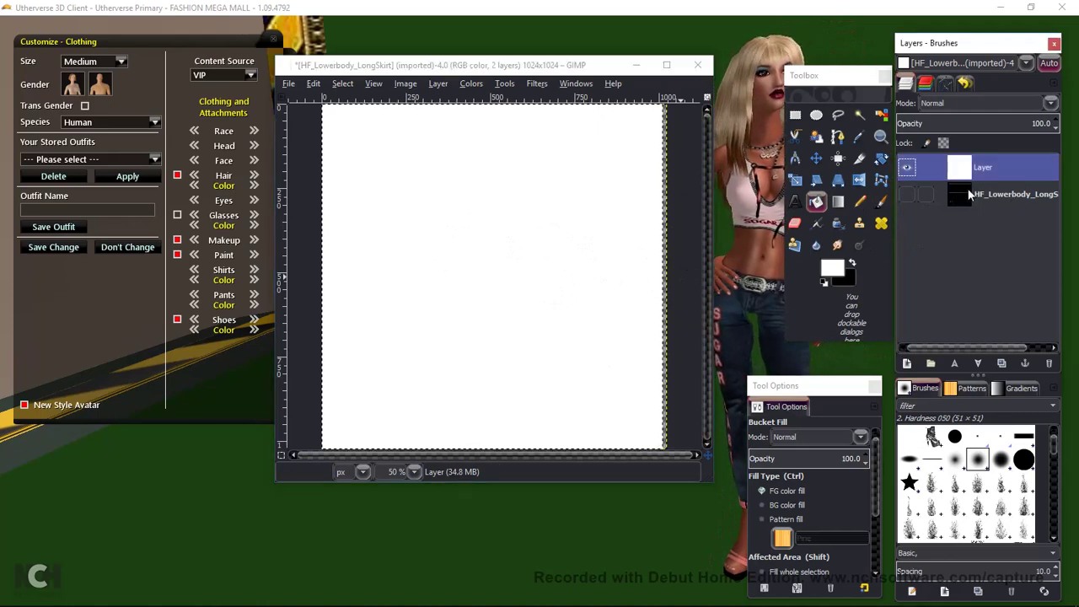
{"action": "left_click", "coordinate": [288, 83]}
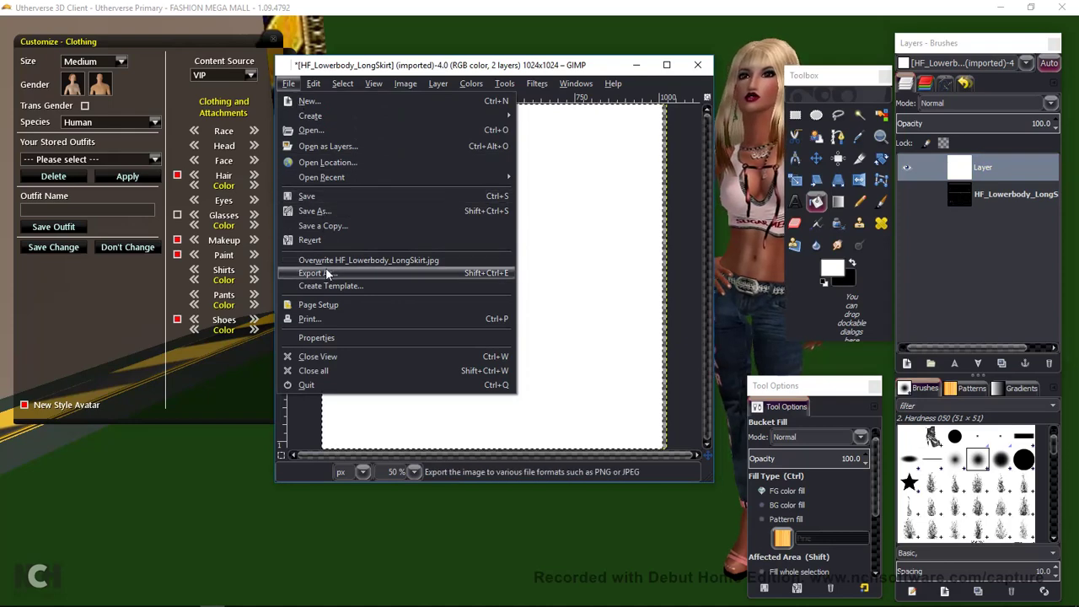
Try exporting over TEST SKIRT WHT.png on the Desktop, then cancel at the PNG options.
{"action": "left_click", "coordinate": [328, 272]}
{"action": "left_click", "coordinate": [144, 191]}
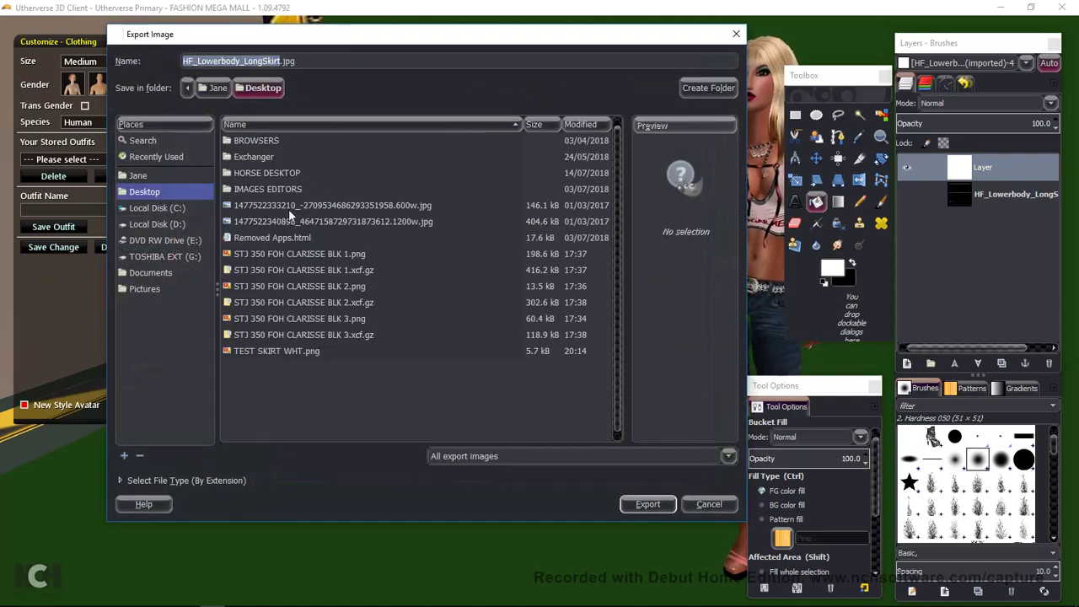
{"action": "left_click", "coordinate": [268, 348]}
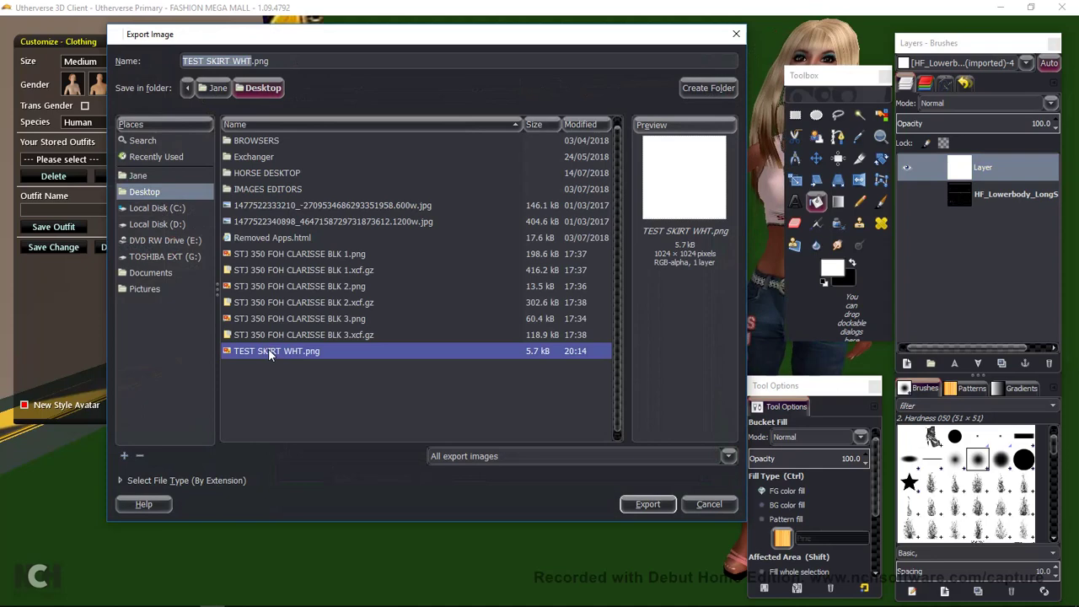
{"action": "left_click", "coordinate": [646, 504]}
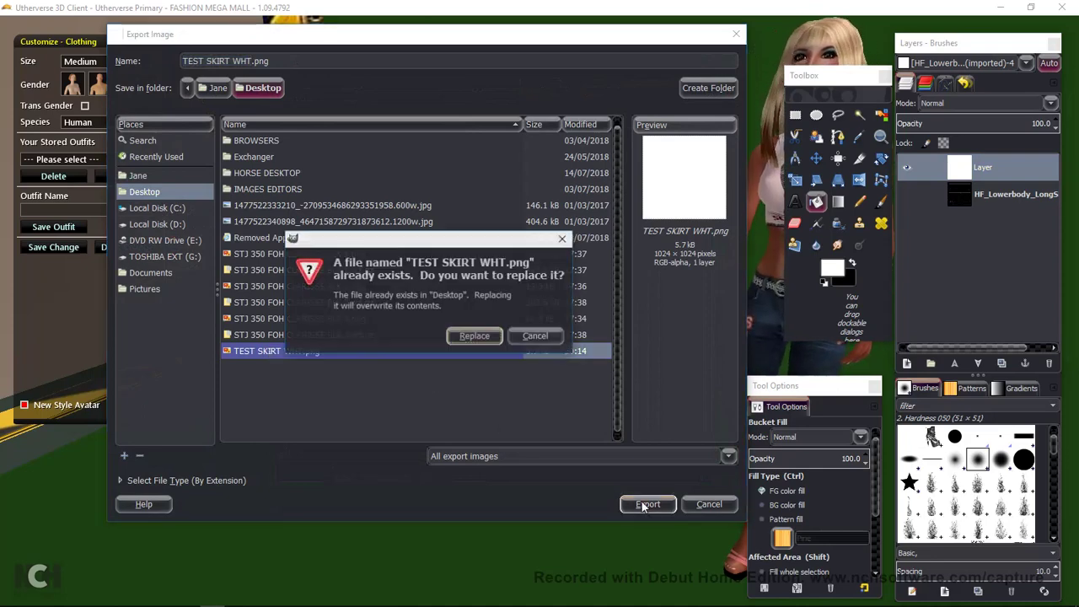
{"action": "left_click", "coordinate": [475, 336]}
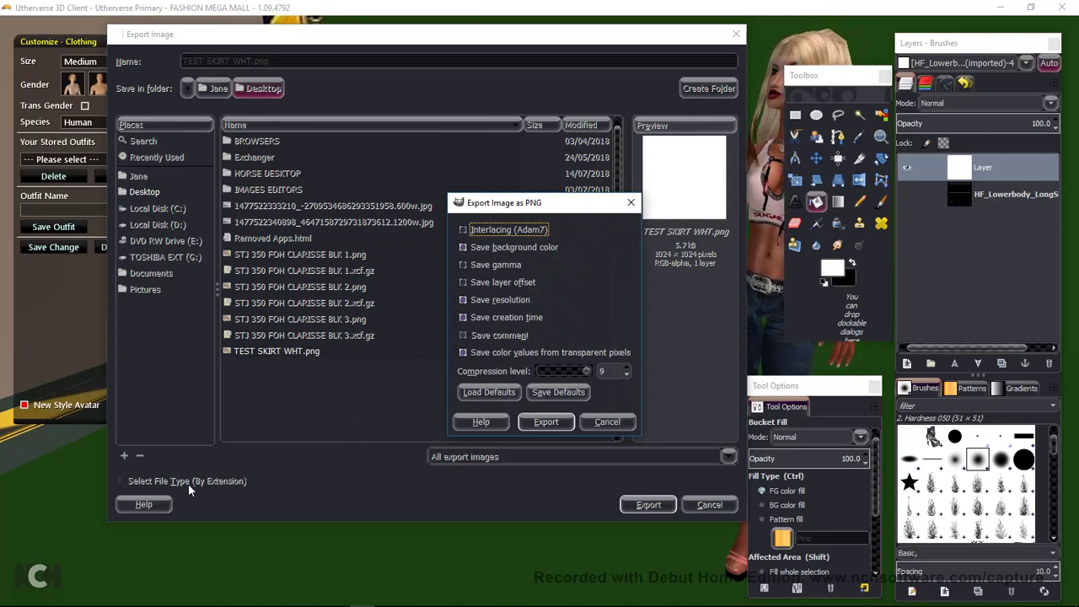
{"action": "left_click", "coordinate": [590, 425]}
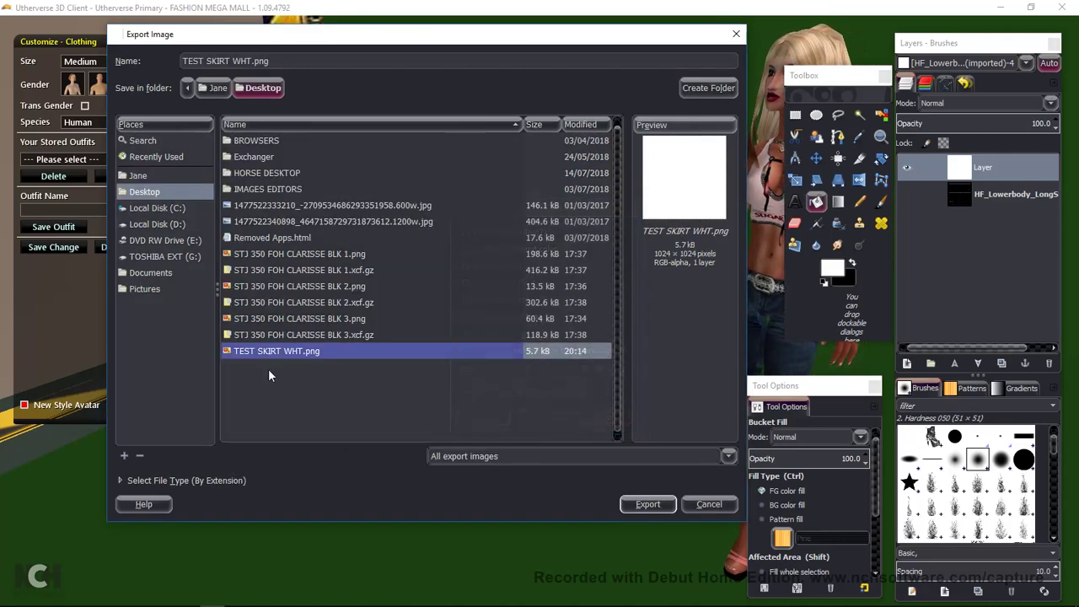
Set the file type to PNG image, export over TEST SKIRT WHT.png, and minimize GIMP.
{"action": "left_click", "coordinate": [202, 477]}
{"action": "scroll", "coordinate": [196, 391], "scroll_direction": "down", "scroll_amount": 5}
{"action": "scroll", "coordinate": [196, 391], "scroll_direction": "down", "scroll_amount": 3}
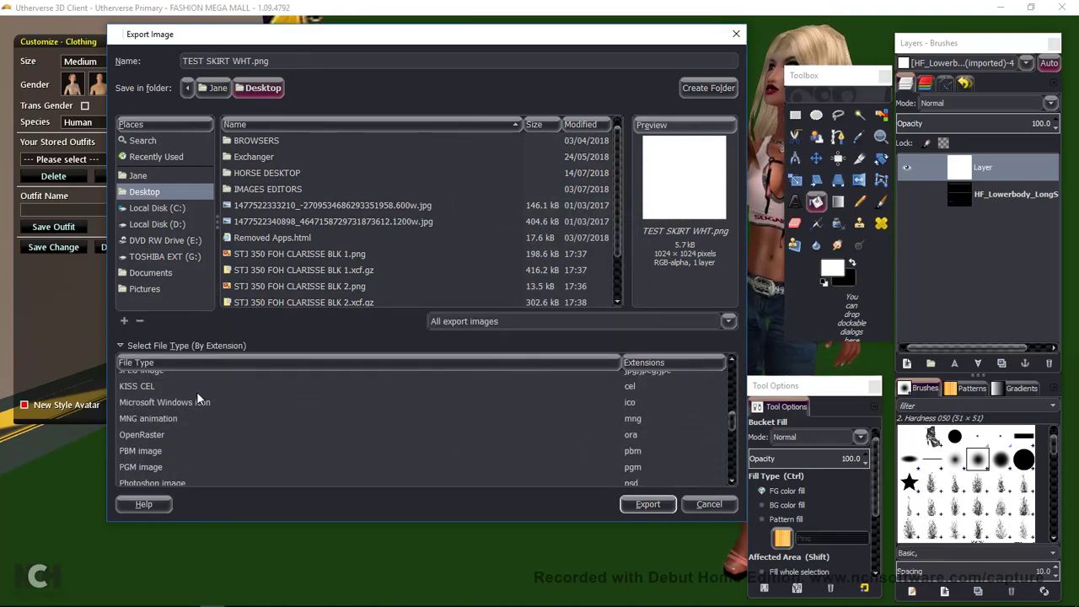
{"action": "scroll", "coordinate": [196, 391], "scroll_direction": "down", "scroll_amount": 1}
{"action": "left_click", "coordinate": [150, 458]}
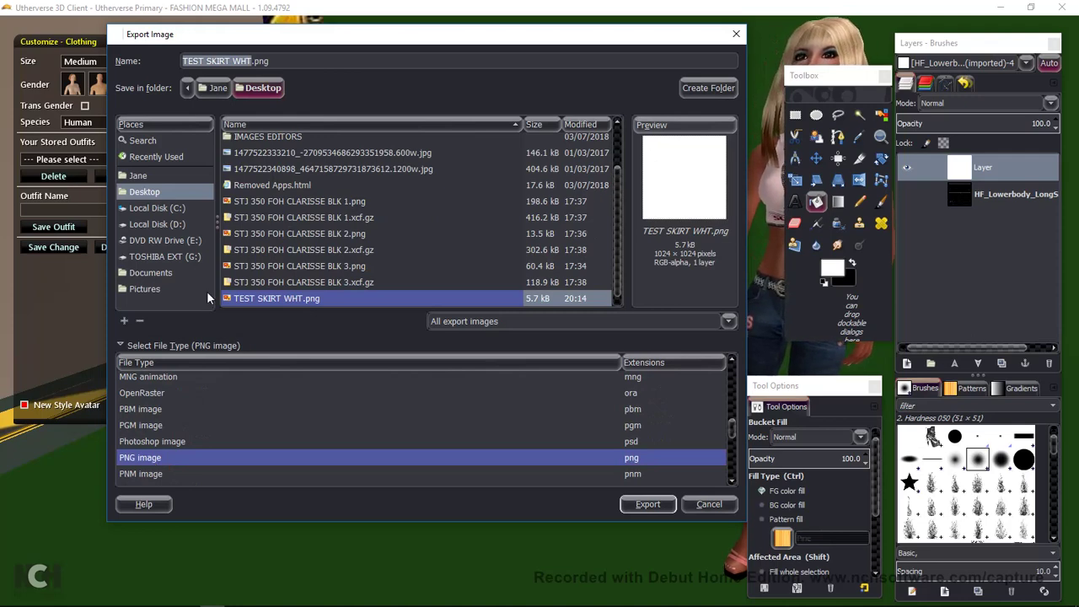
{"action": "left_click", "coordinate": [644, 503]}
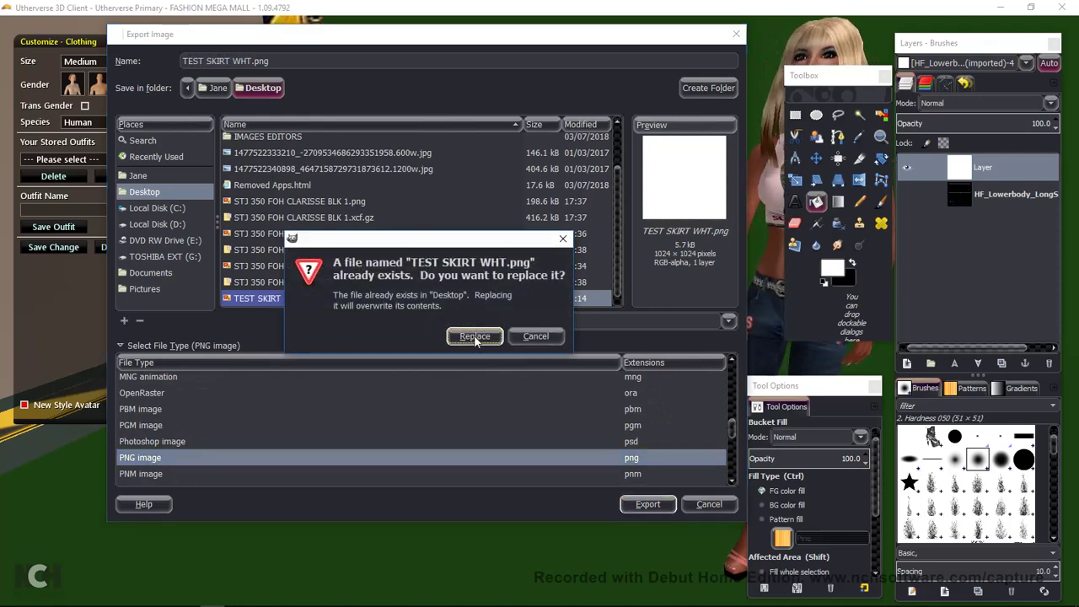
{"action": "left_click", "coordinate": [475, 337]}
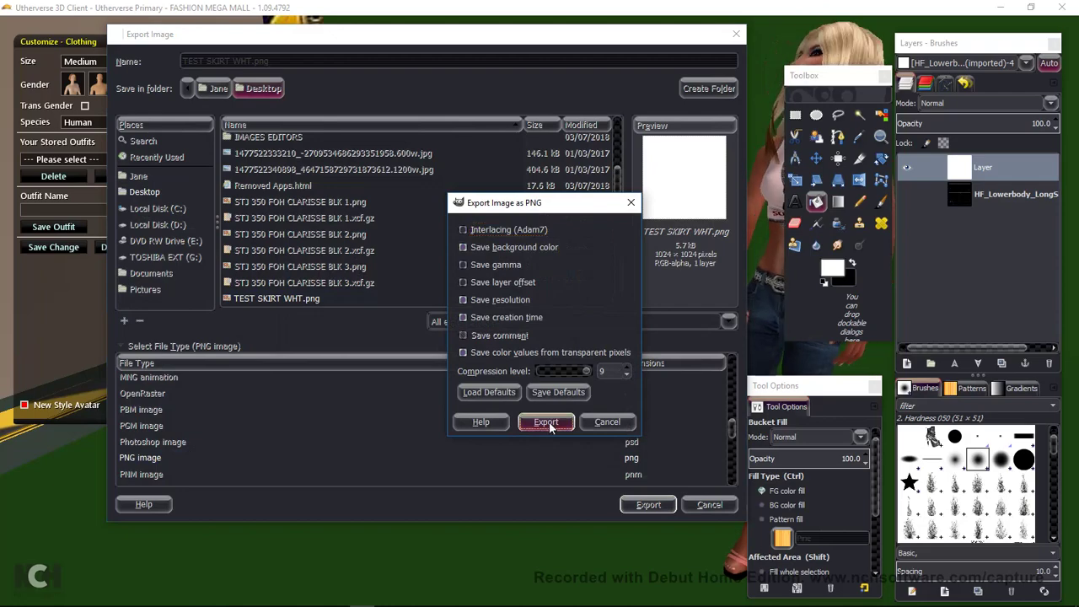
{"action": "left_click", "coordinate": [548, 422]}
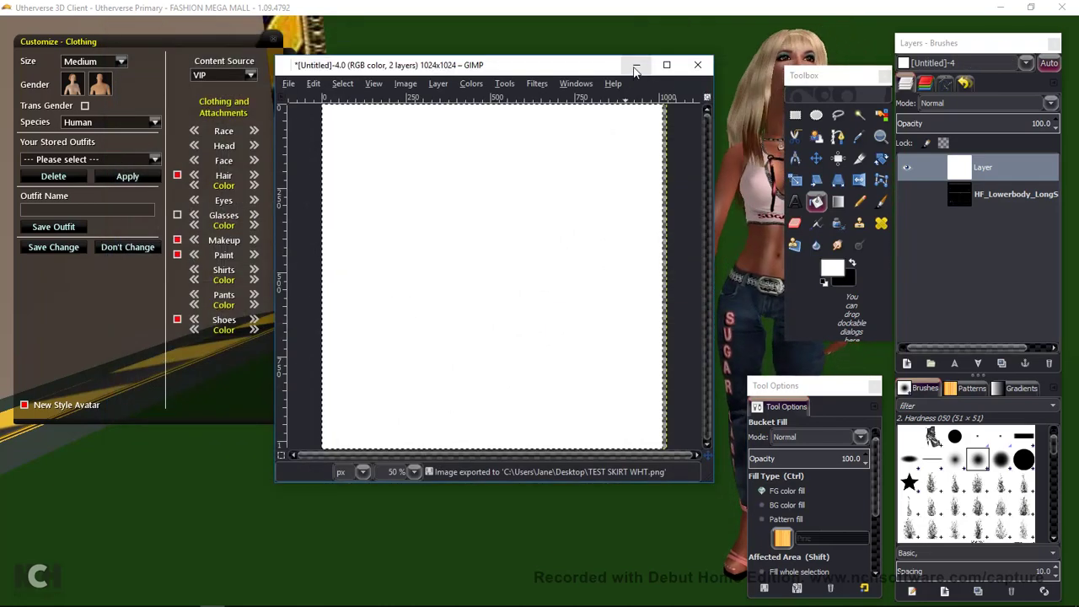
{"action": "left_click", "coordinate": [636, 70]}
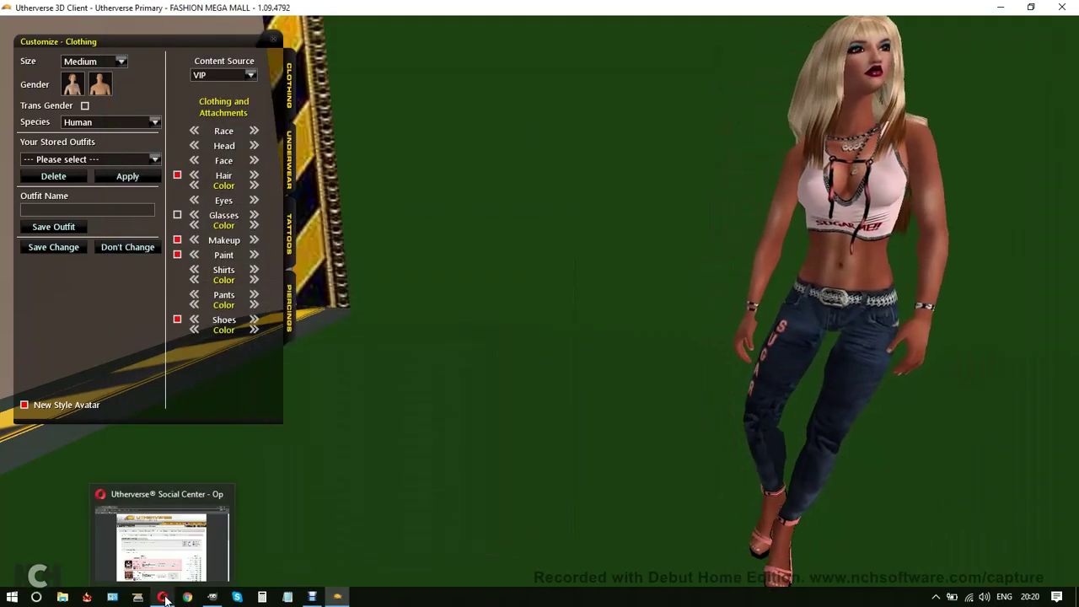
Open Create Outfit in the Social Center and choose a New Style Female avatar.
{"action": "left_click", "coordinate": [165, 597]}
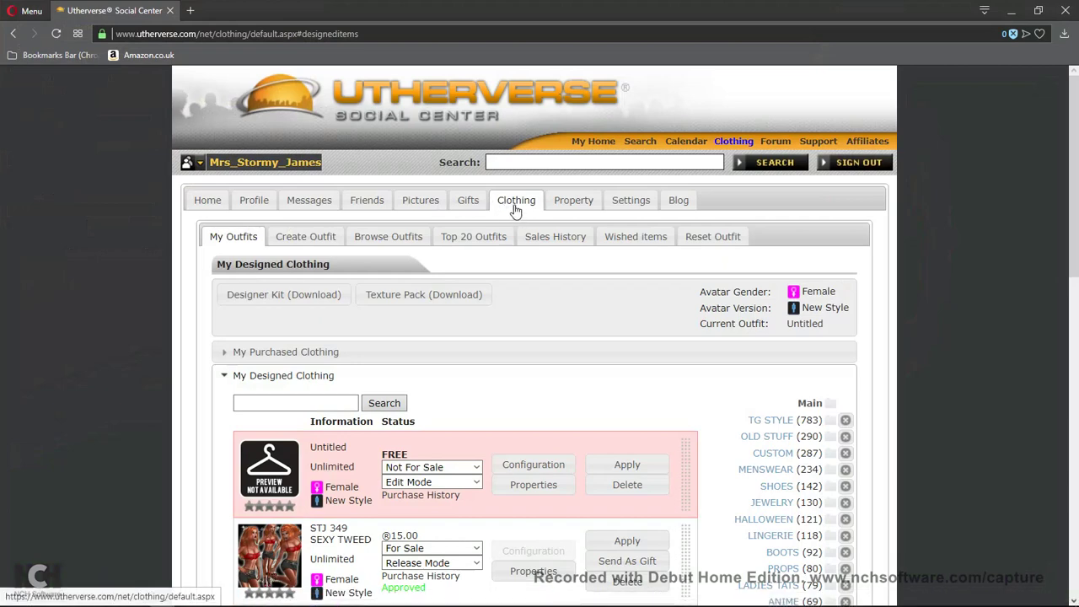
{"action": "left_click", "coordinate": [306, 243]}
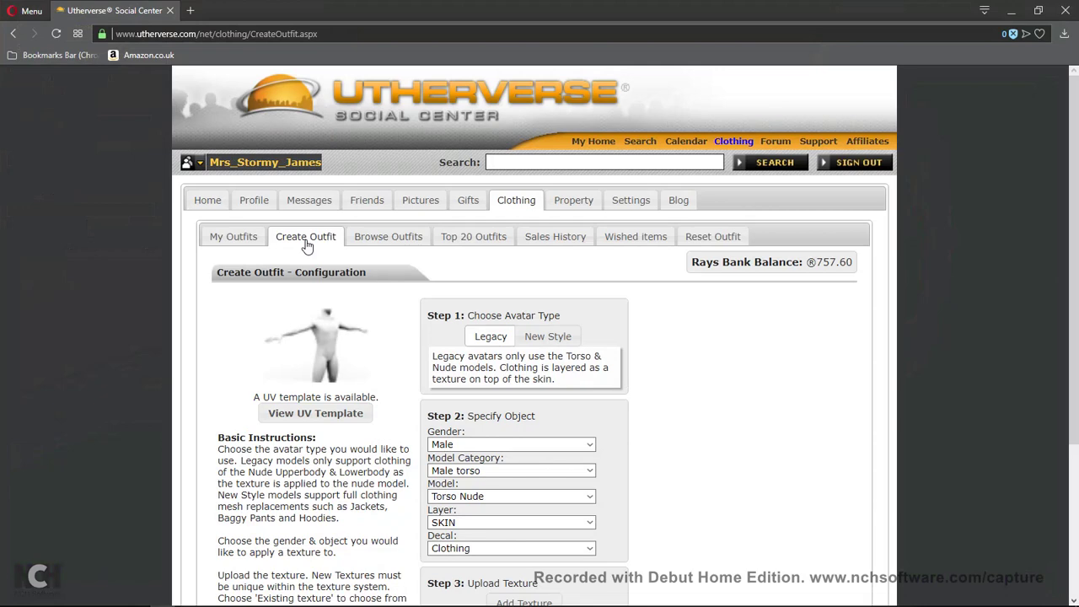
{"action": "left_click", "coordinate": [554, 338]}
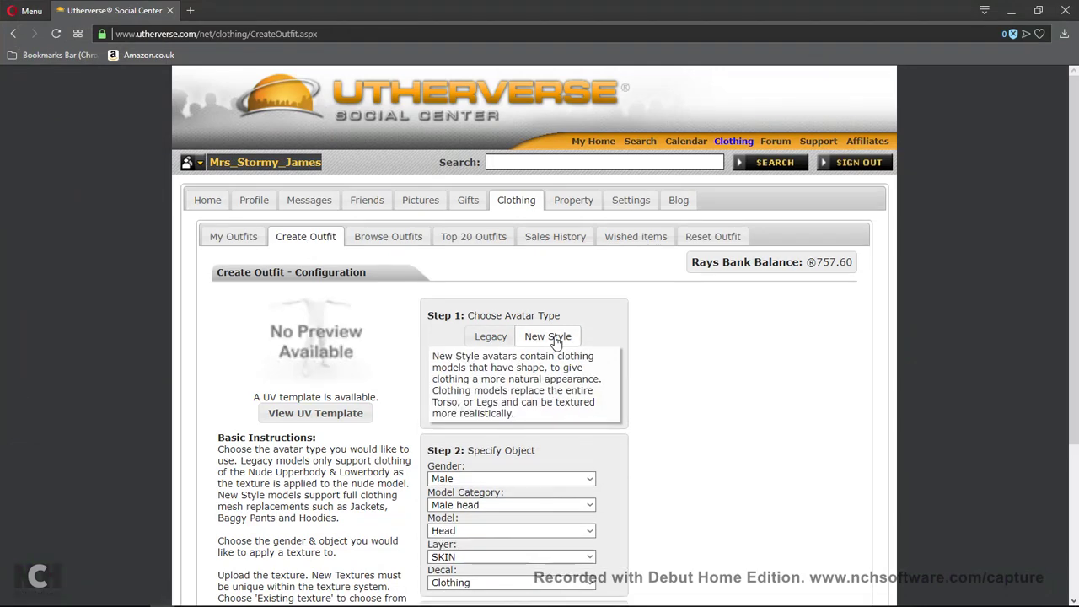
{"action": "scroll", "coordinate": [556, 337], "scroll_direction": "down", "scroll_amount": 3}
{"action": "left_click", "coordinate": [518, 258]}
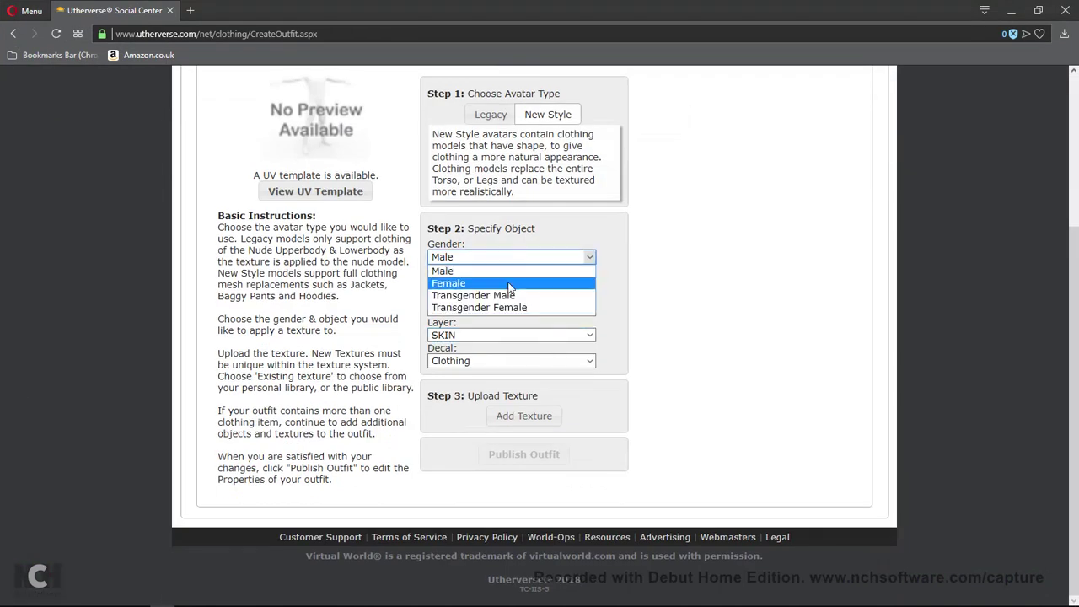
{"action": "left_click", "coordinate": [513, 282]}
Pick the Female legs Long Skirt model on the CLOTHING layer.
{"action": "left_click", "coordinate": [500, 297]}
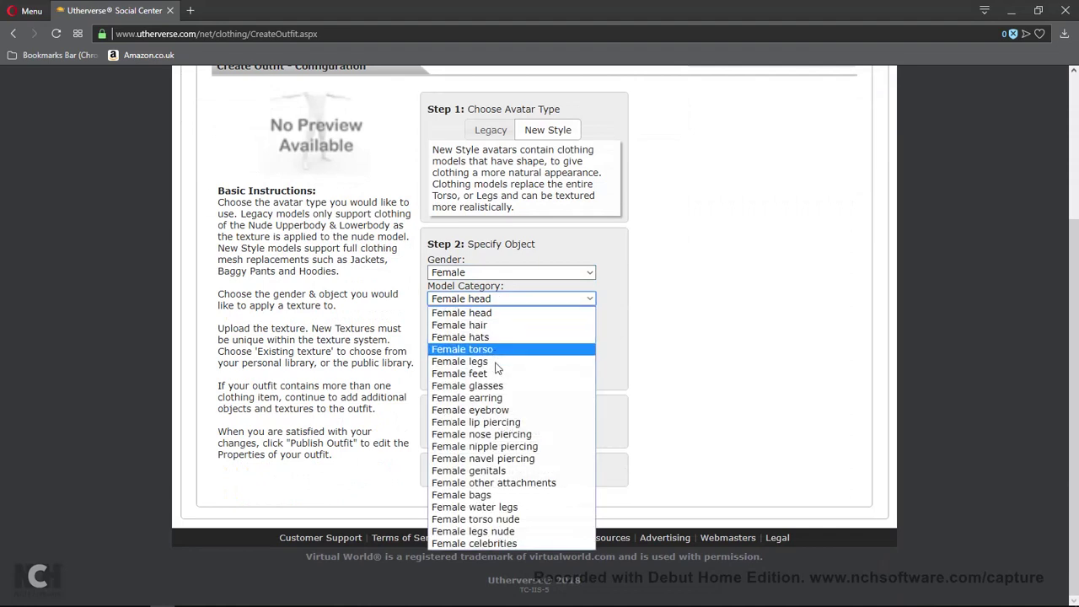
{"action": "left_click", "coordinate": [499, 360]}
{"action": "left_click", "coordinate": [497, 325]}
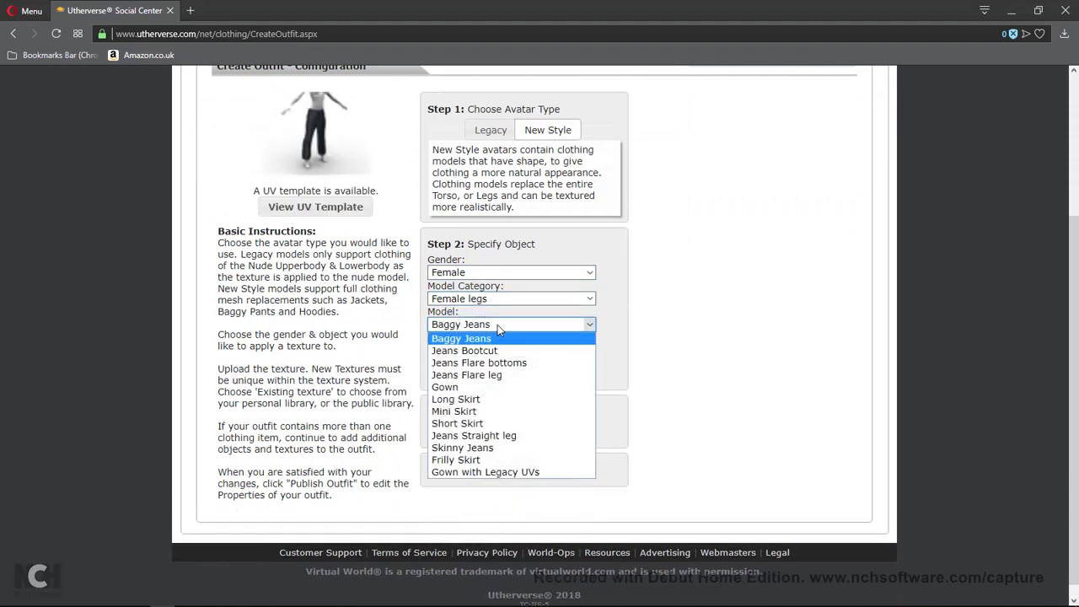
{"action": "left_click", "coordinate": [477, 400]}
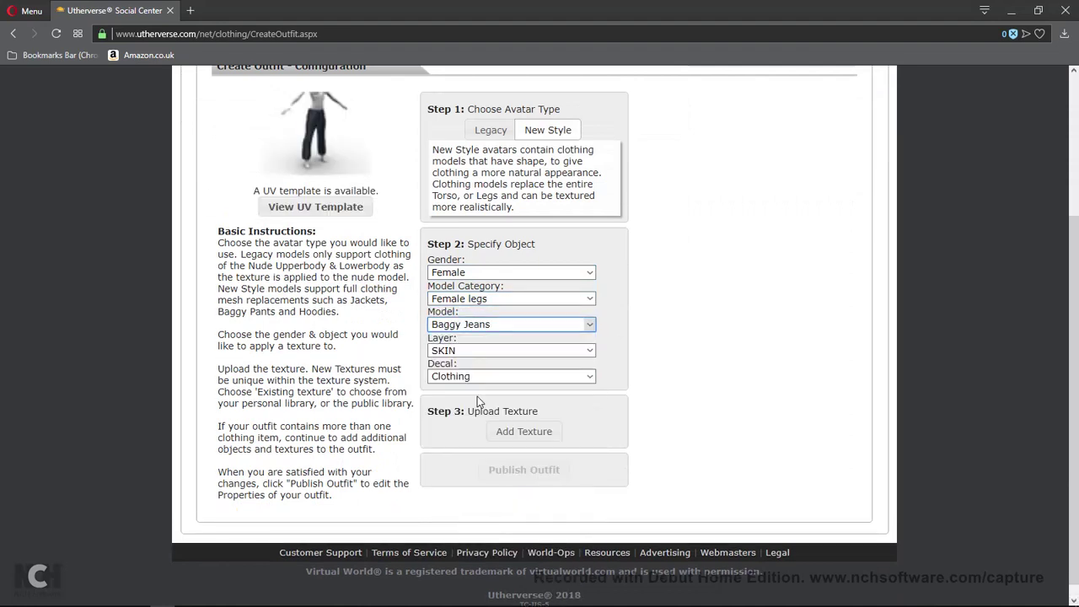
{"action": "left_click", "coordinate": [484, 353]}
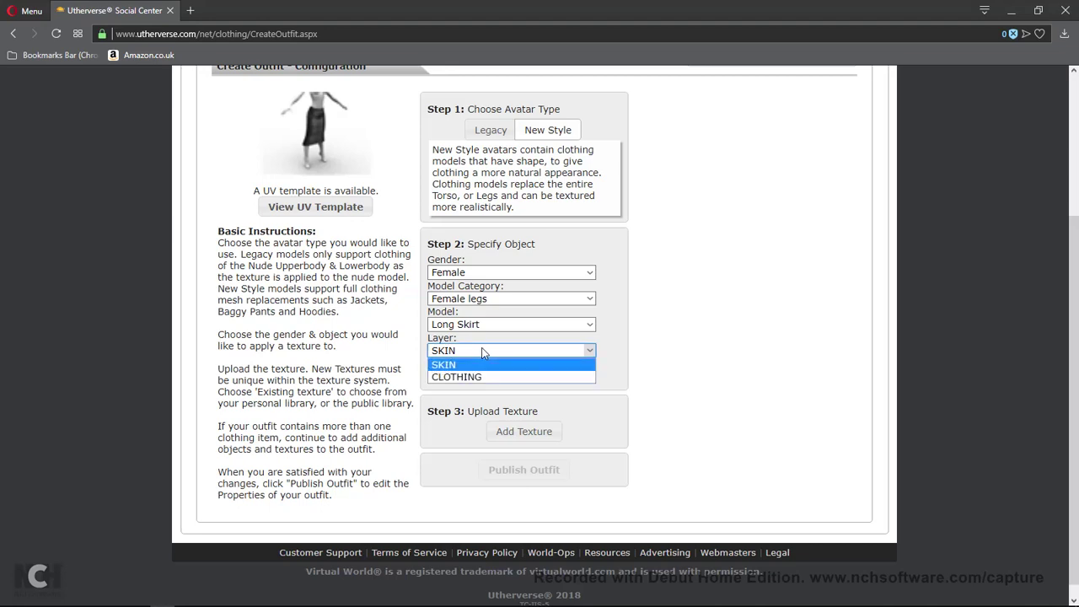
{"action": "left_click", "coordinate": [480, 376]}
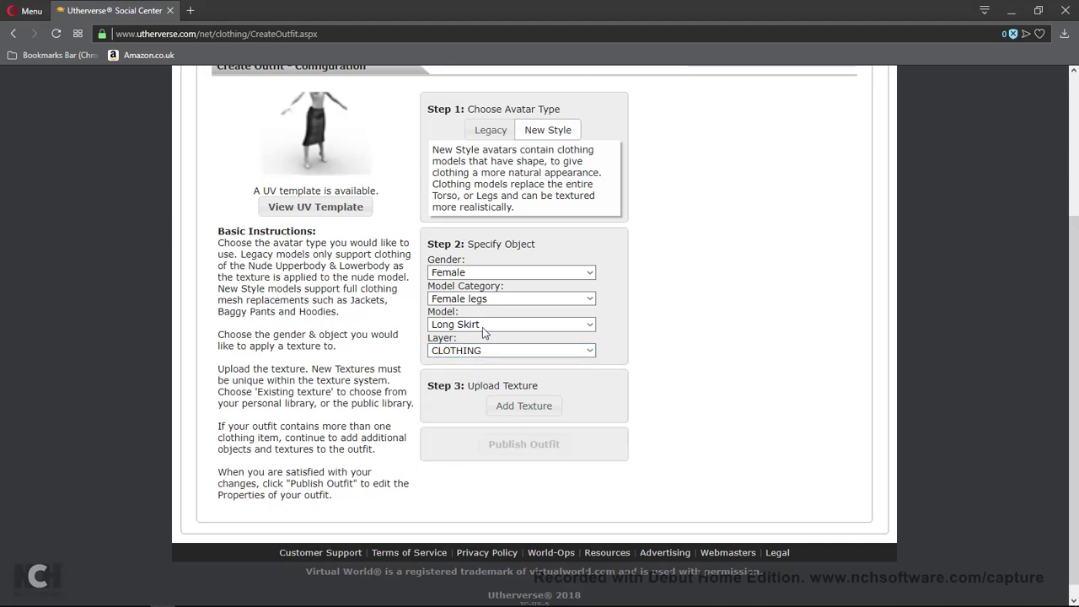
Add a texture to the Long Skirt using the existing plain white Untitled texture.
{"action": "left_click", "coordinate": [524, 406]}
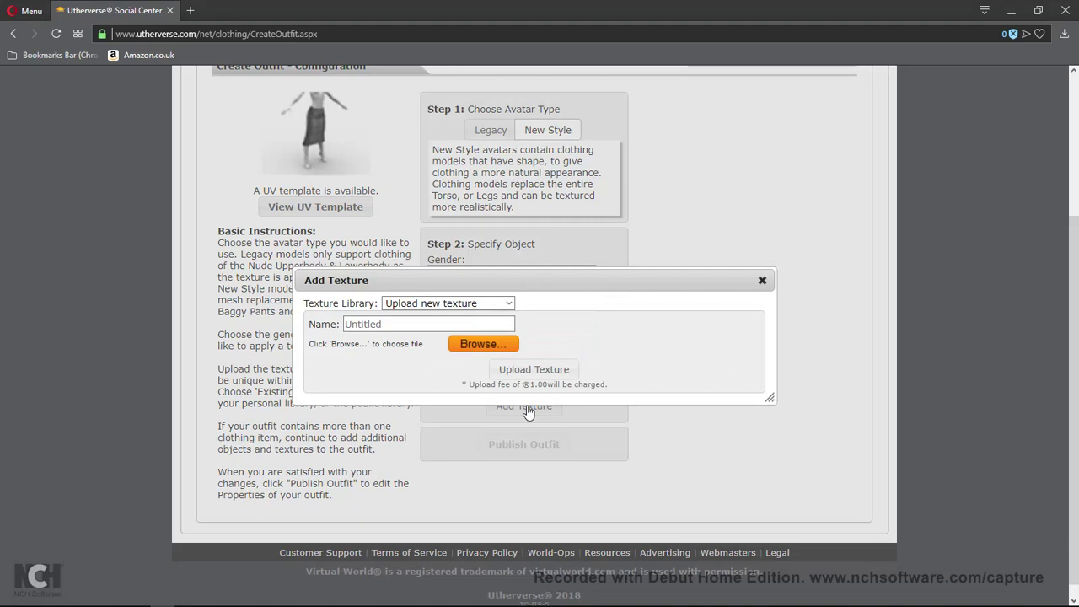
{"action": "left_click", "coordinate": [451, 306]}
{"action": "key", "text": "Escape"}
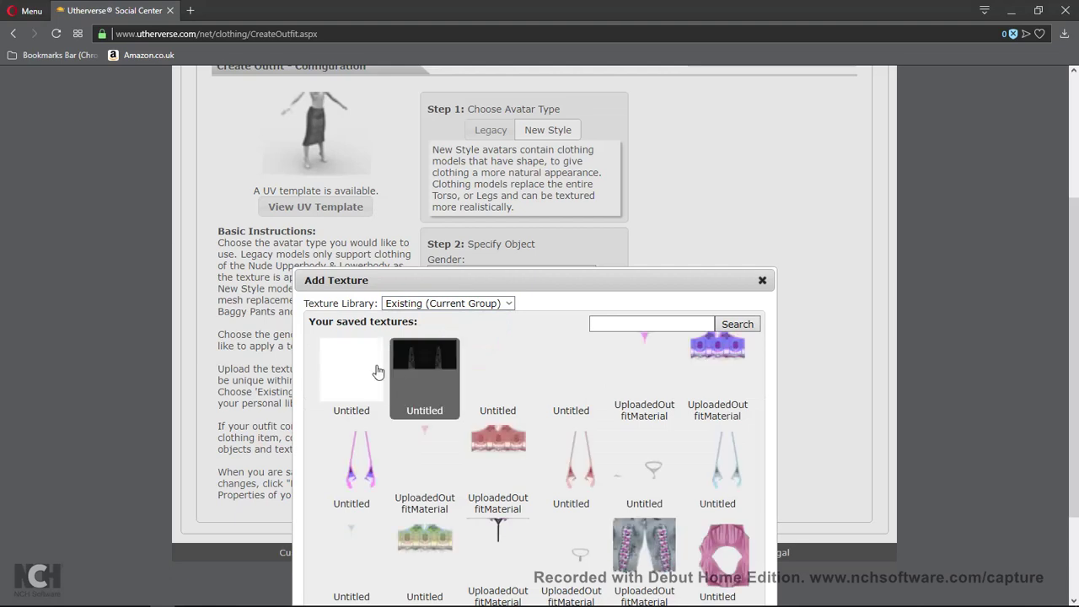
{"action": "left_click", "coordinate": [363, 373]}
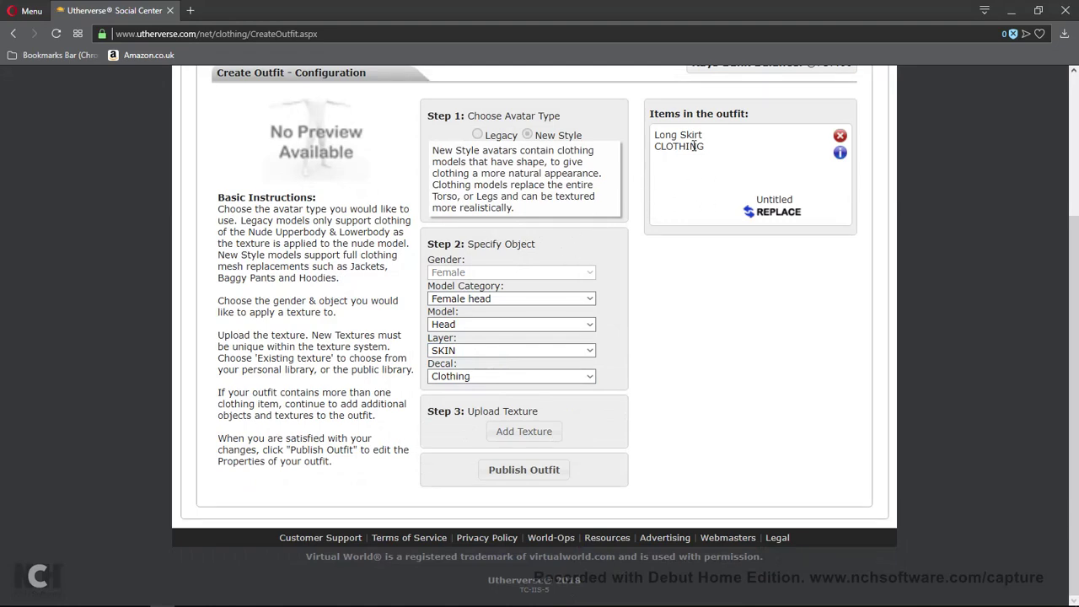
Replace the skirt's texture with an upload of TEST SKIRT WHT.png.
{"action": "left_click", "coordinate": [769, 218]}
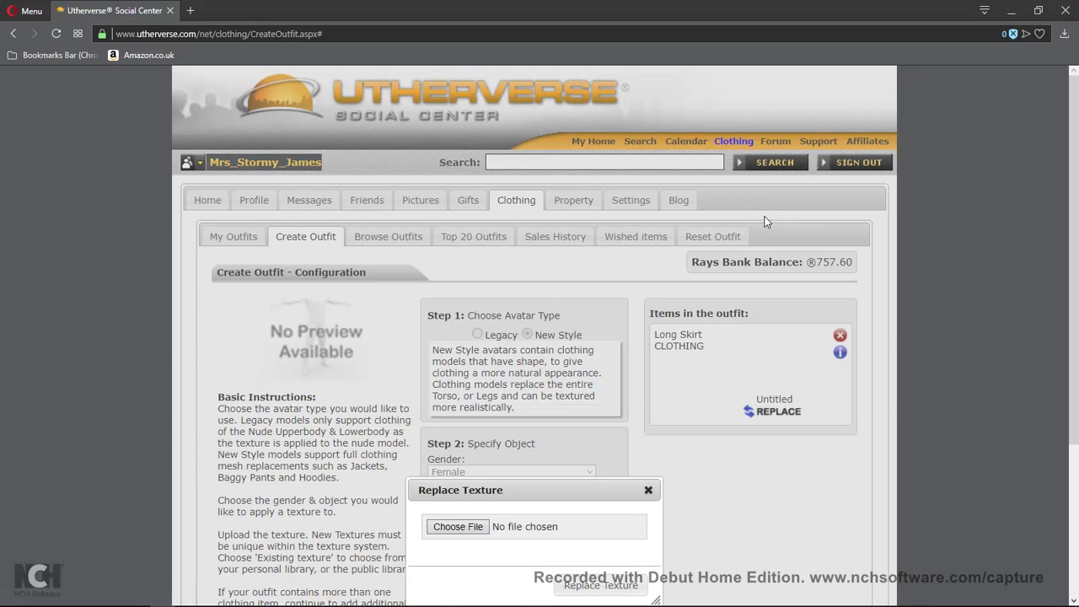
{"action": "left_click", "coordinate": [477, 528]}
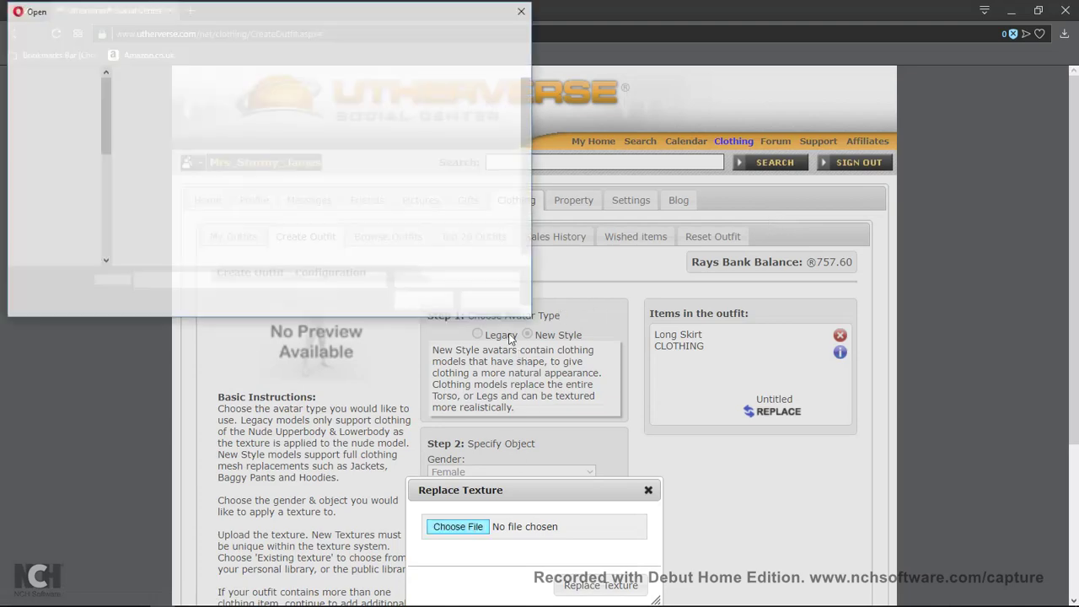
{"action": "scroll", "coordinate": [266, 192], "scroll_direction": "down", "scroll_amount": 5}
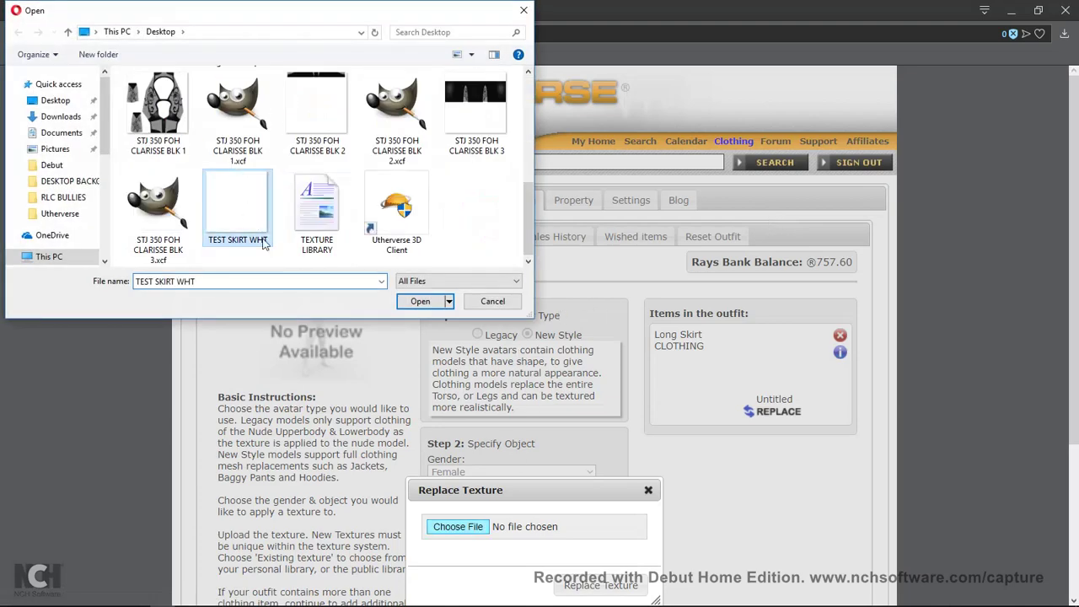
{"action": "left_click", "coordinate": [421, 301]}
{"action": "scroll", "coordinate": [389, 383], "scroll_direction": "down", "scroll_amount": 3}
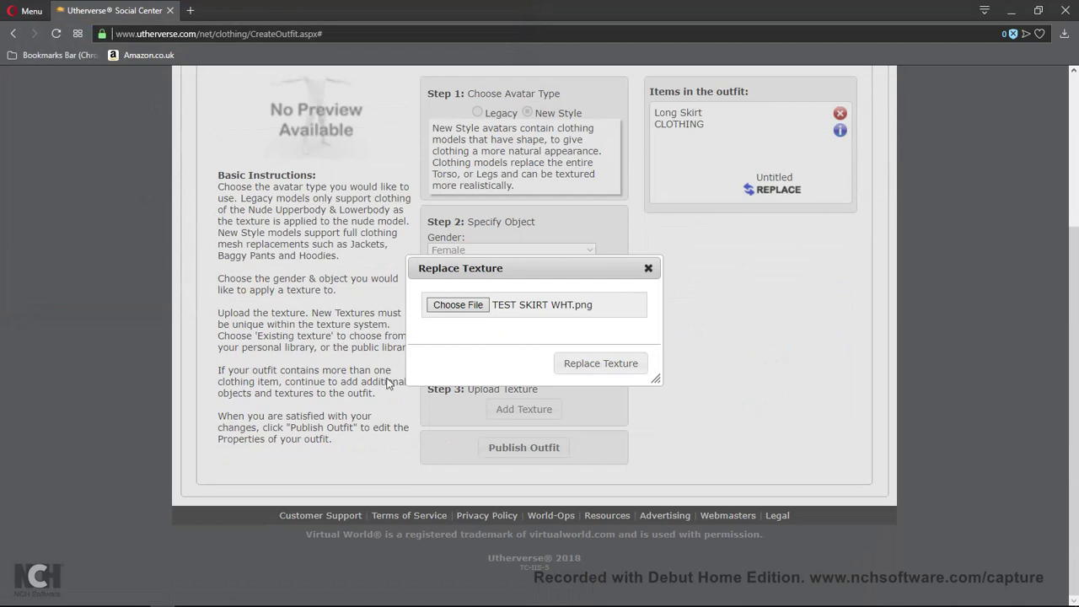
{"action": "left_click", "coordinate": [594, 365]}
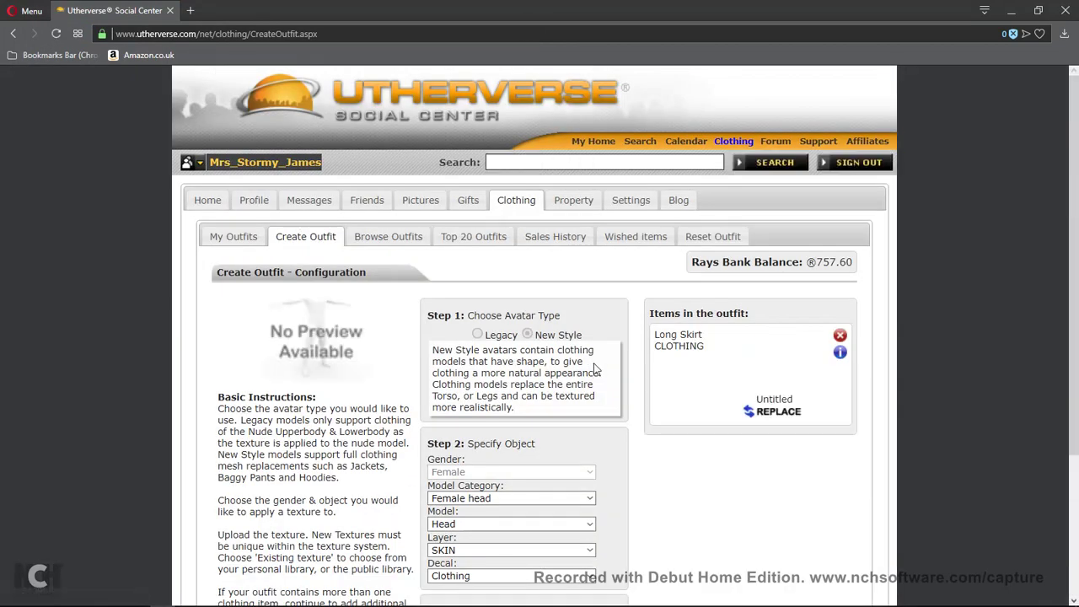
Test the outfit on the avatar and switch to the 3D client to view it.
{"action": "scroll", "coordinate": [594, 368], "scroll_direction": "down", "scroll_amount": 3}
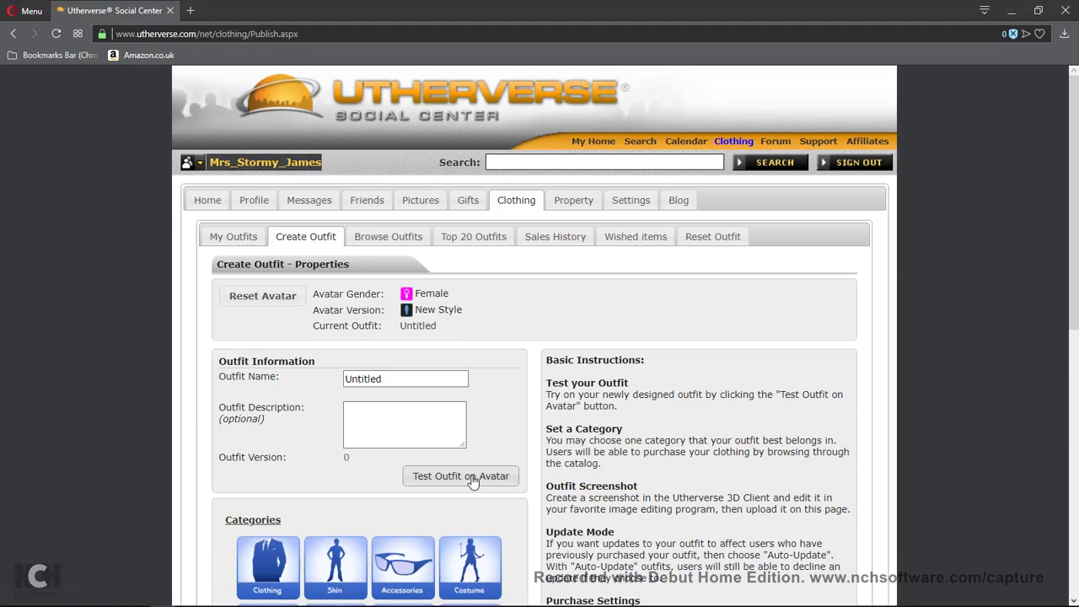
{"action": "left_click", "coordinate": [472, 477]}
{"action": "left_click", "coordinate": [337, 601]}
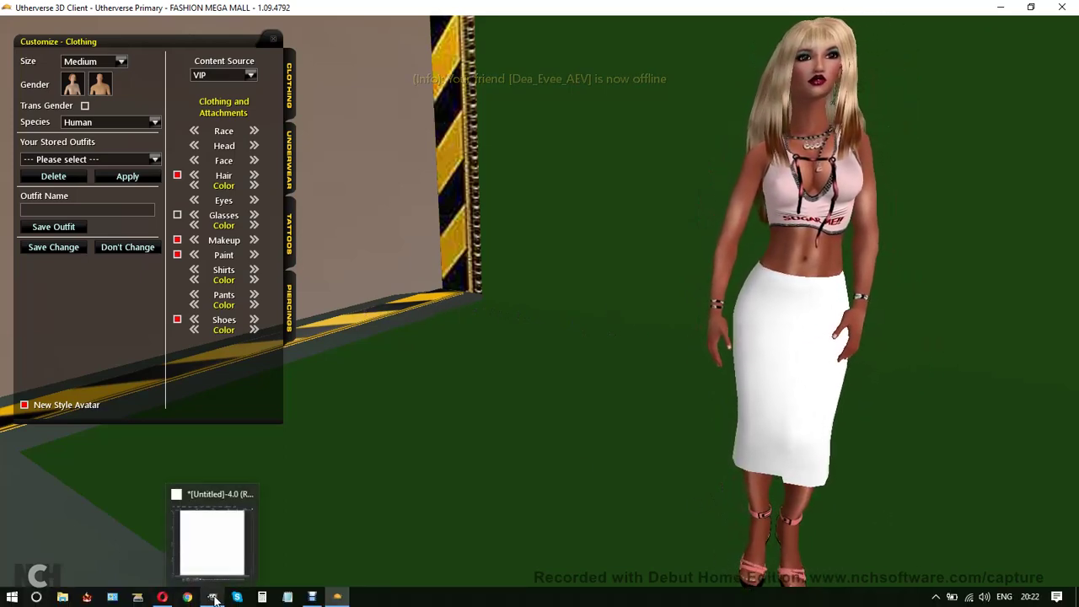
Return to GIMP and re-export the white image to TEST SKIRT WHT.png.
{"action": "left_click", "coordinate": [215, 597]}
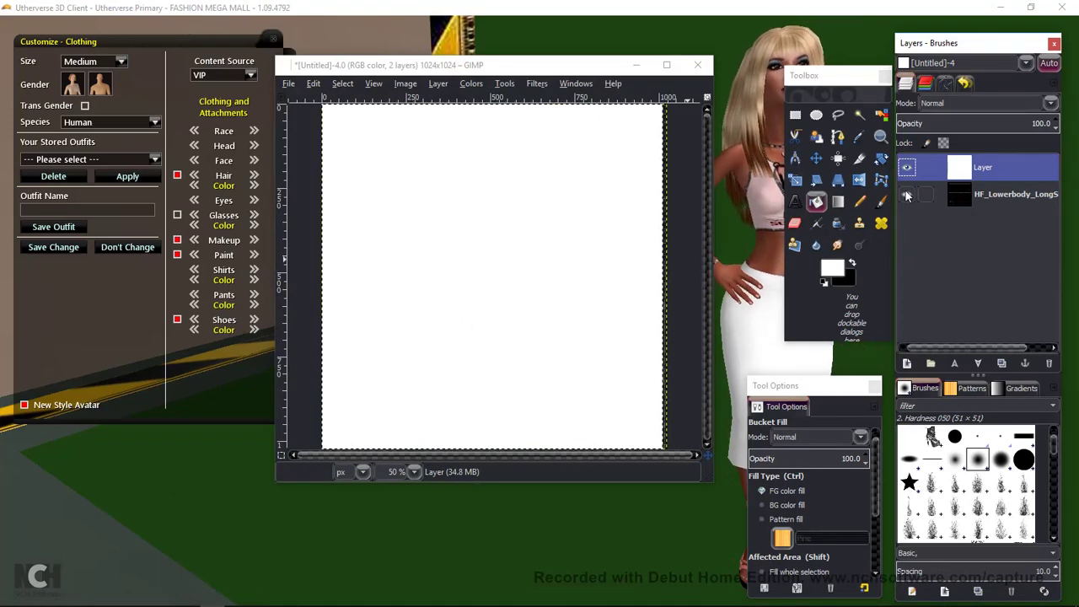
{"action": "left_click", "coordinate": [290, 84]}
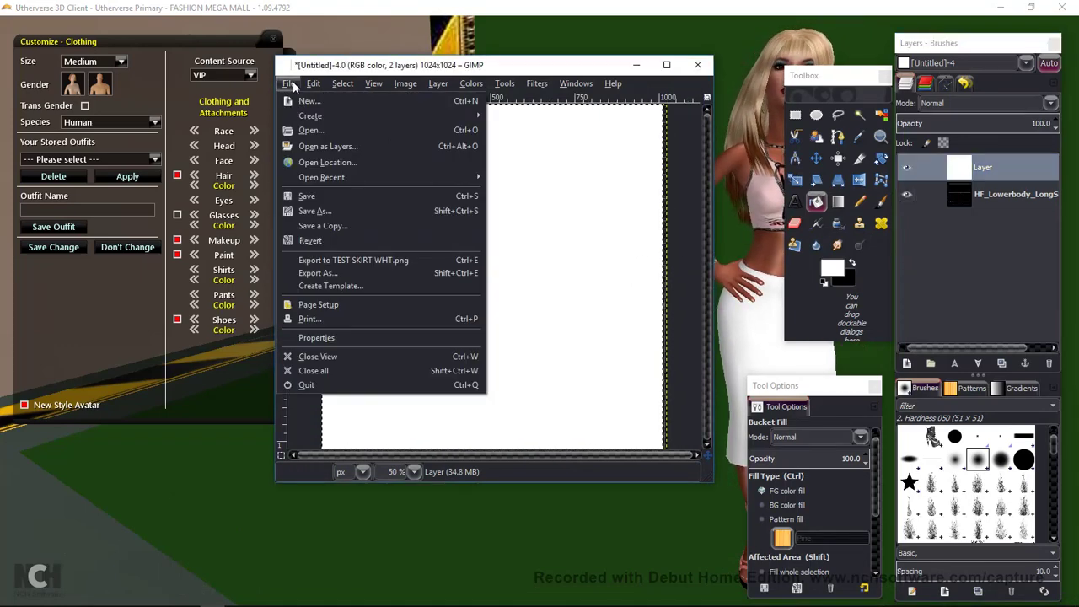
{"action": "left_click", "coordinate": [337, 261]}
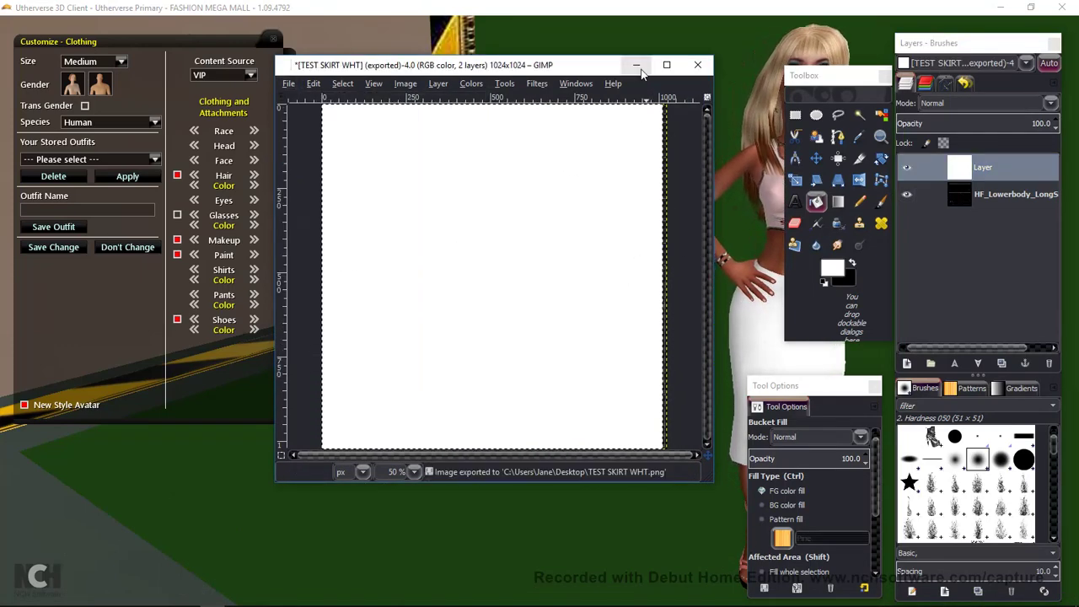
Minimize GIMP and open My Outfits > My Designed Clothing in the Social Center.
{"action": "left_click", "coordinate": [637, 65]}
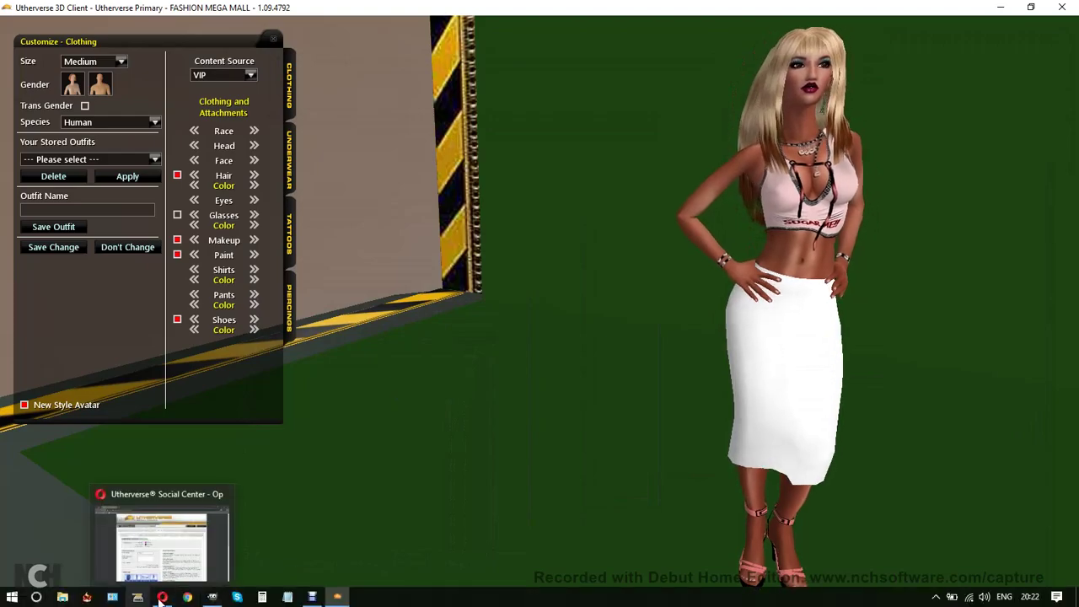
{"action": "left_click", "coordinate": [181, 599]}
{"action": "left_click", "coordinate": [237, 243]}
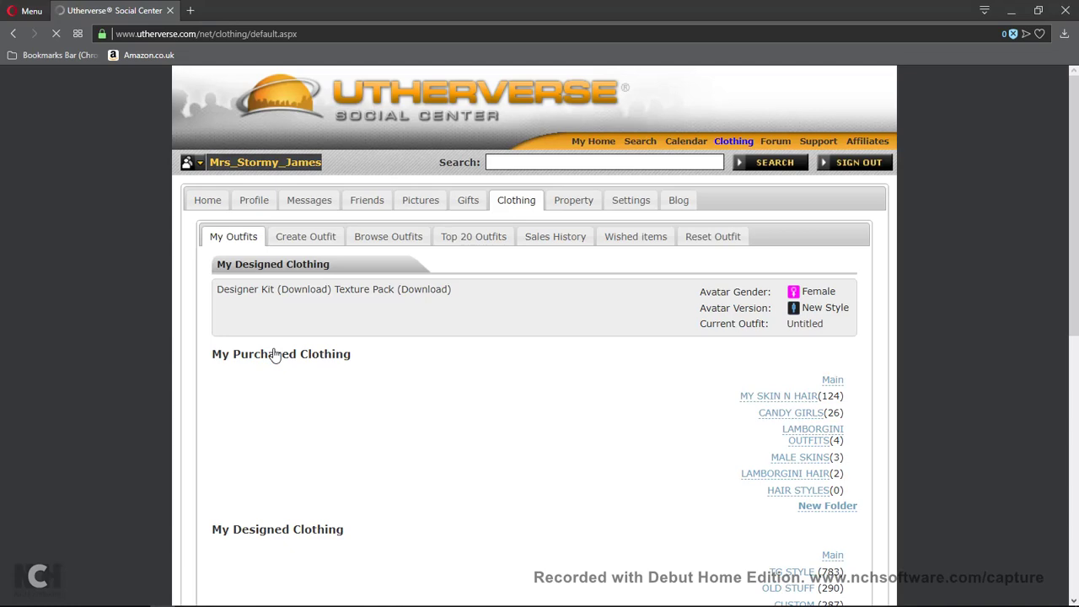
{"action": "left_click", "coordinate": [277, 353]}
{"action": "left_click", "coordinate": [272, 353]}
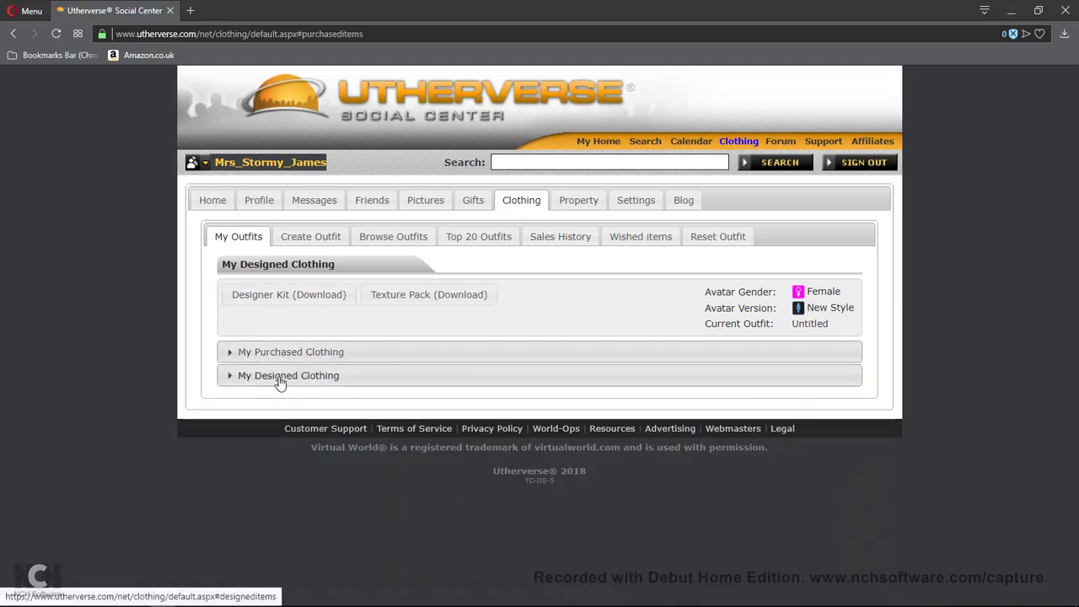
{"action": "left_click", "coordinate": [278, 377]}
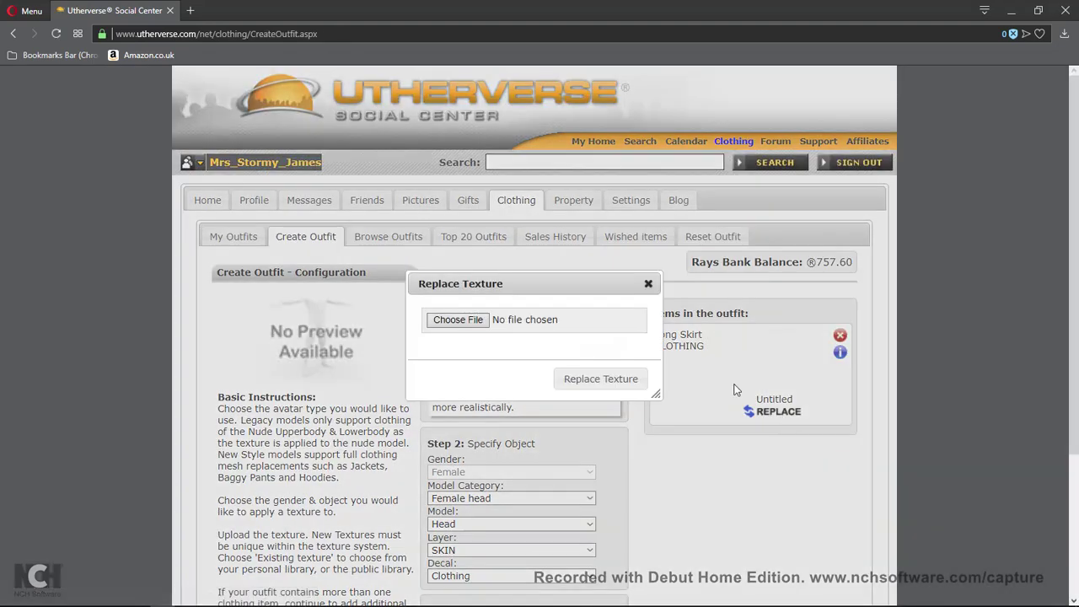
Replace the skirt texture with the re-exported TEST SKIRT WHT.png and continue to Properties.
{"action": "left_click", "coordinate": [508, 323]}
{"action": "scroll", "coordinate": [312, 164], "scroll_direction": "down", "scroll_amount": 5}
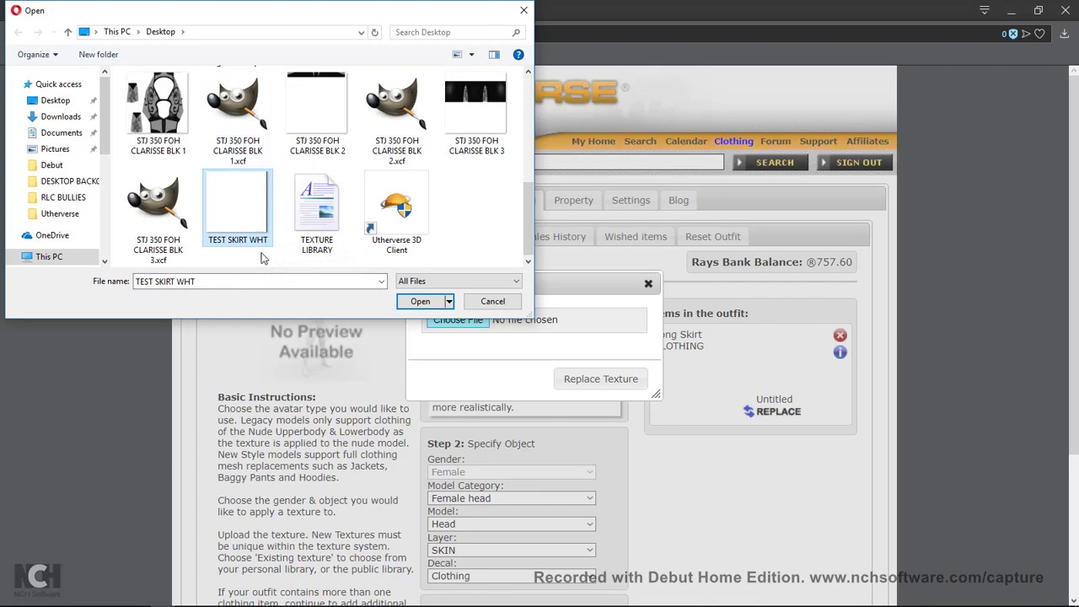
{"action": "key", "text": "Return"}
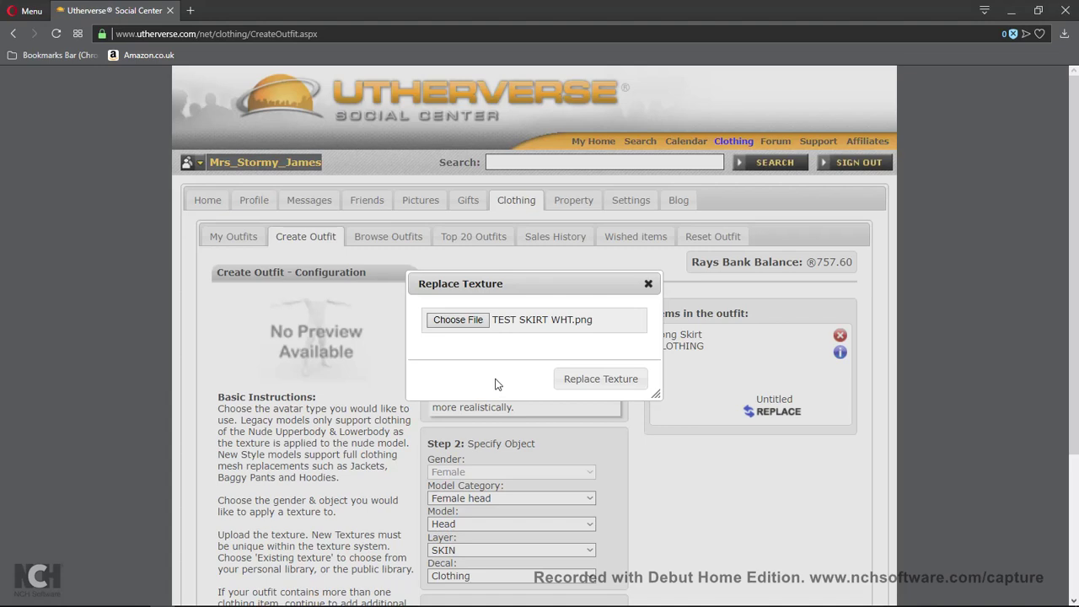
{"action": "left_click", "coordinate": [585, 385]}
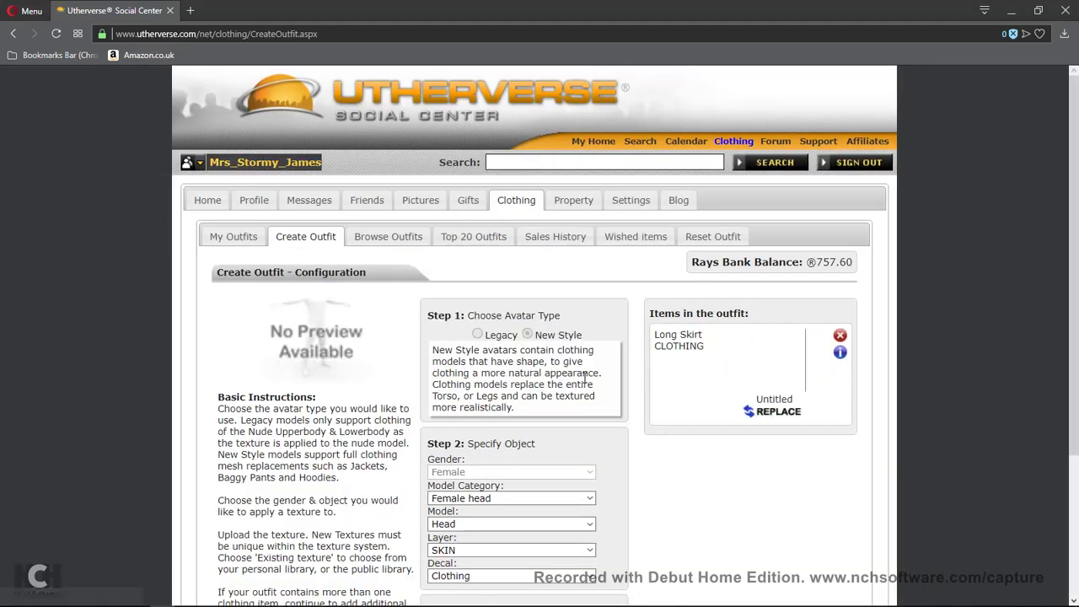
{"action": "scroll", "coordinate": [469, 434], "scroll_direction": "down", "scroll_amount": 2}
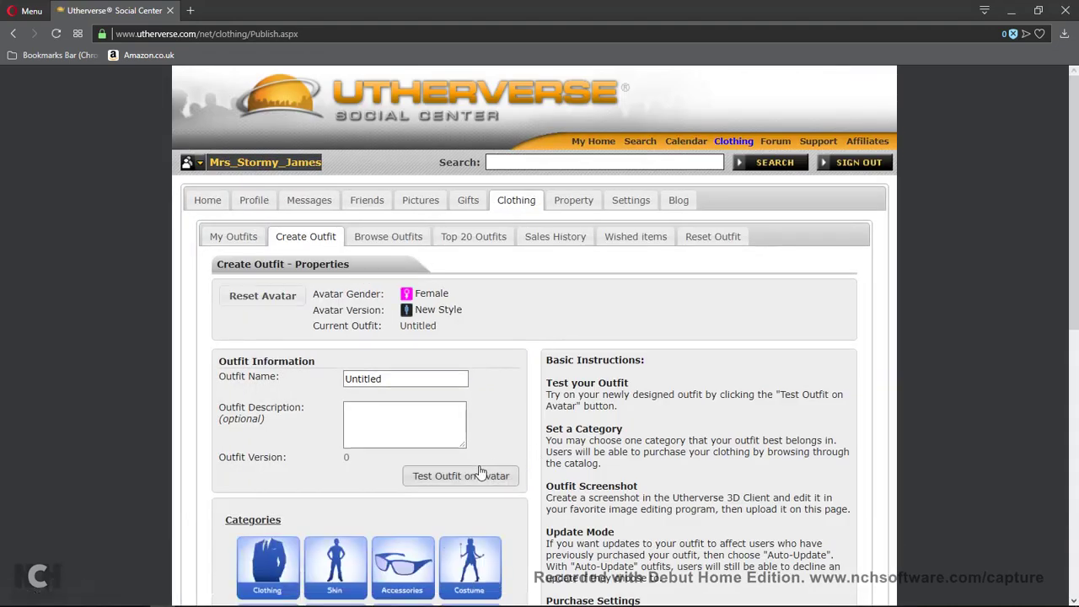
Try the updated outfit on and view the avatar's white long skirt in the 3D client.
{"action": "left_click", "coordinate": [467, 476]}
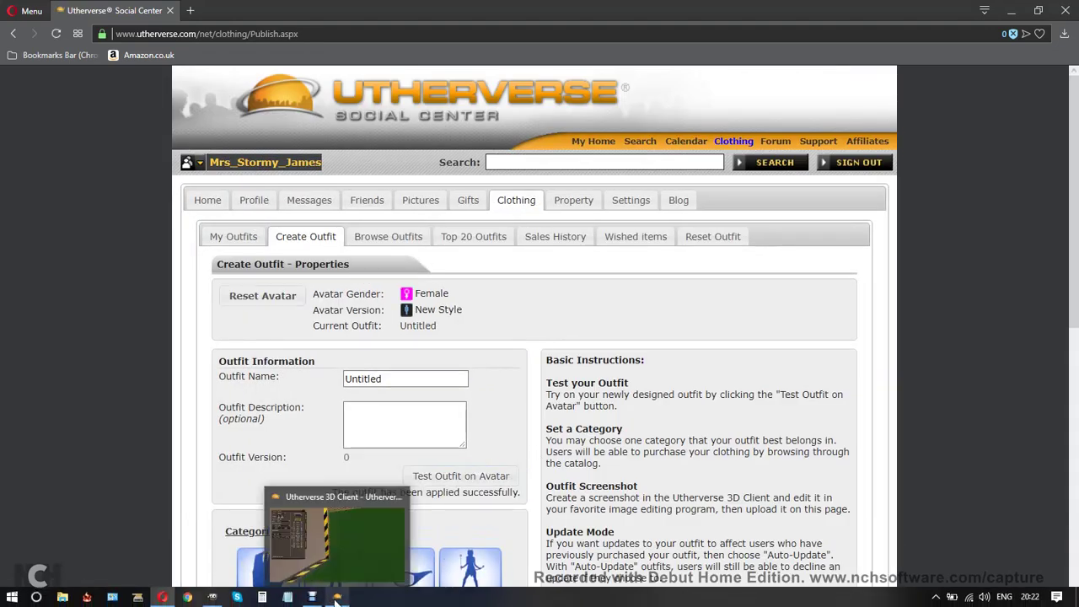
{"action": "left_click", "coordinate": [337, 596]}
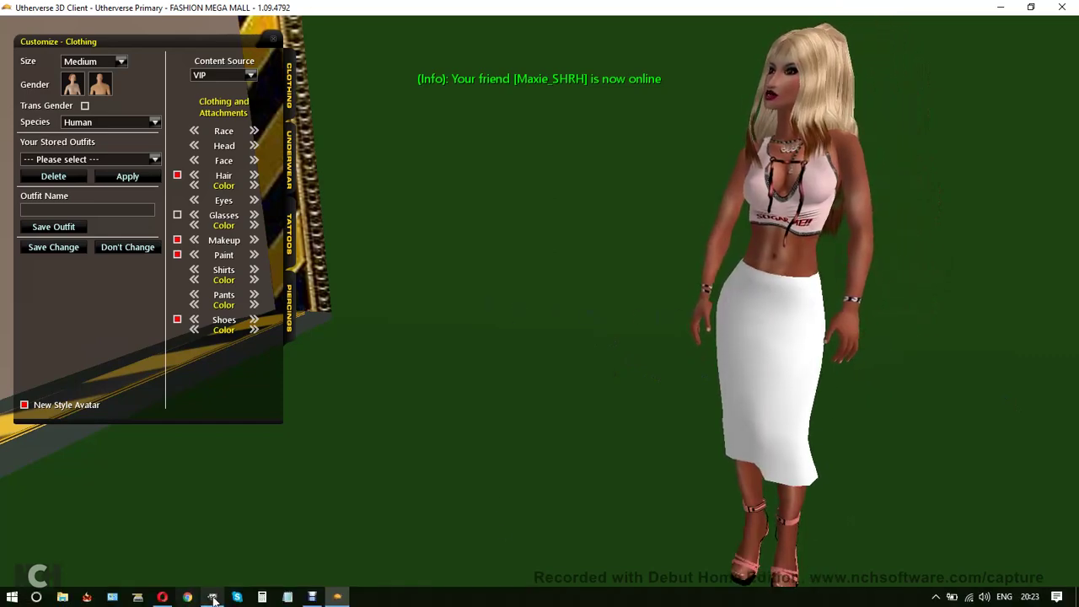
In GIMP, select the whole skirt canvas with Ctrl+A, then clear the selection.
{"action": "left_click", "coordinate": [214, 595]}
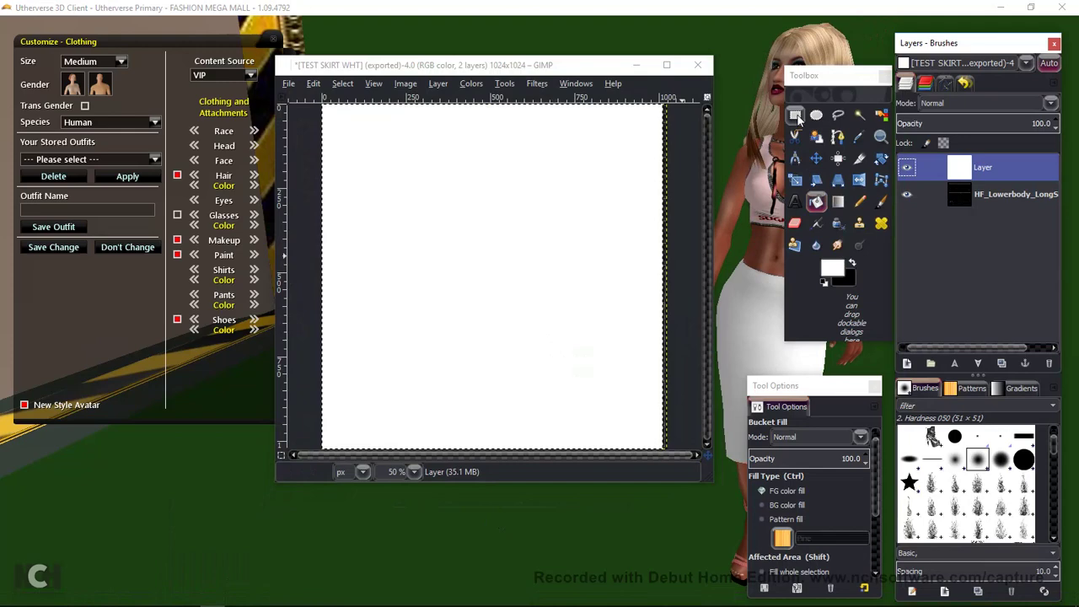
{"action": "left_click", "coordinate": [797, 117]}
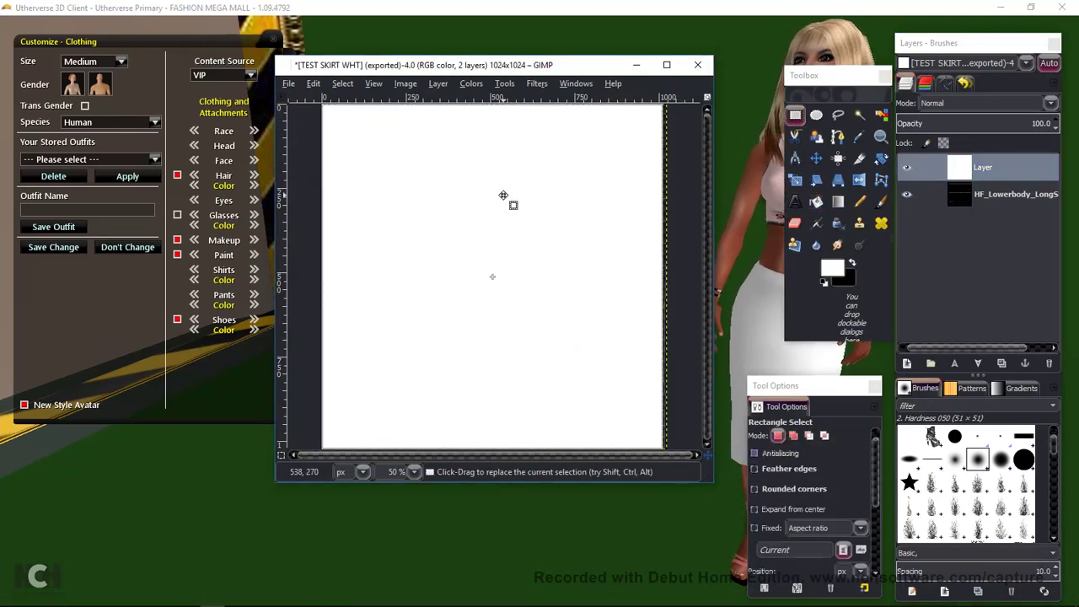
{"action": "key", "text": "ctrl+a"}
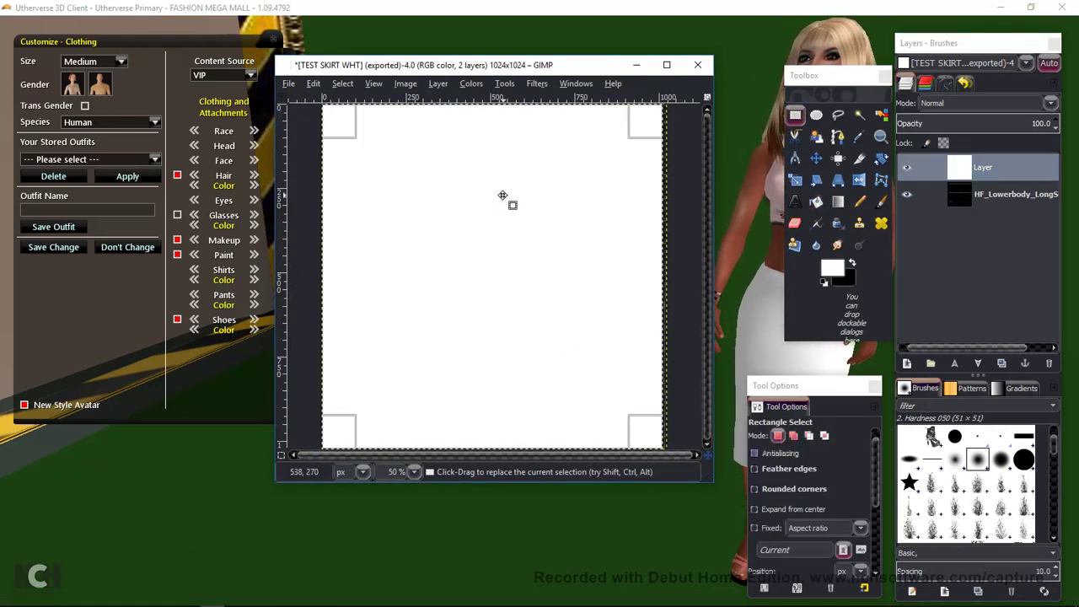
{"action": "left_click", "coordinate": [342, 83]}
{"action": "left_click", "coordinate": [350, 112]}
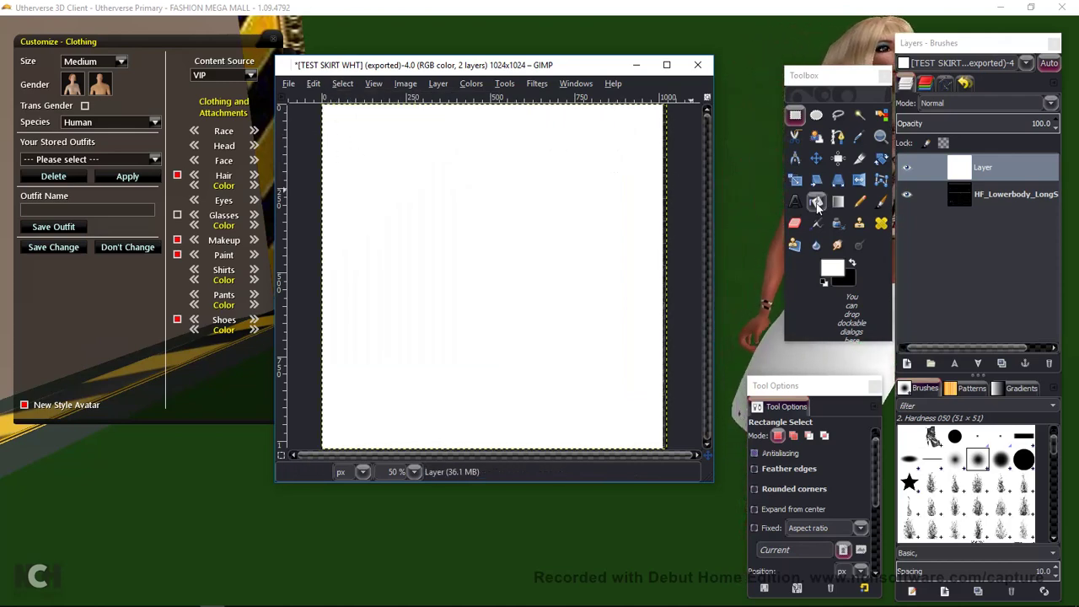
With Bucket Fill active, view the texture at 200% and export it over TEST SKIRT WHT.png.
{"action": "left_click", "coordinate": [816, 203]}
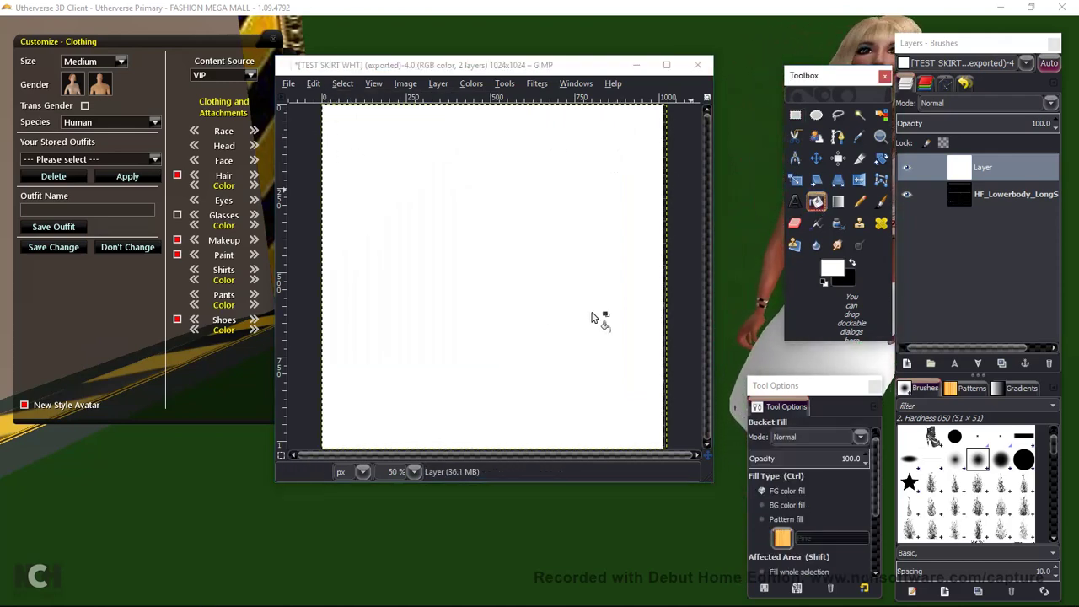
{"action": "left_click", "coordinate": [414, 472]}
{"action": "left_click", "coordinate": [396, 496]}
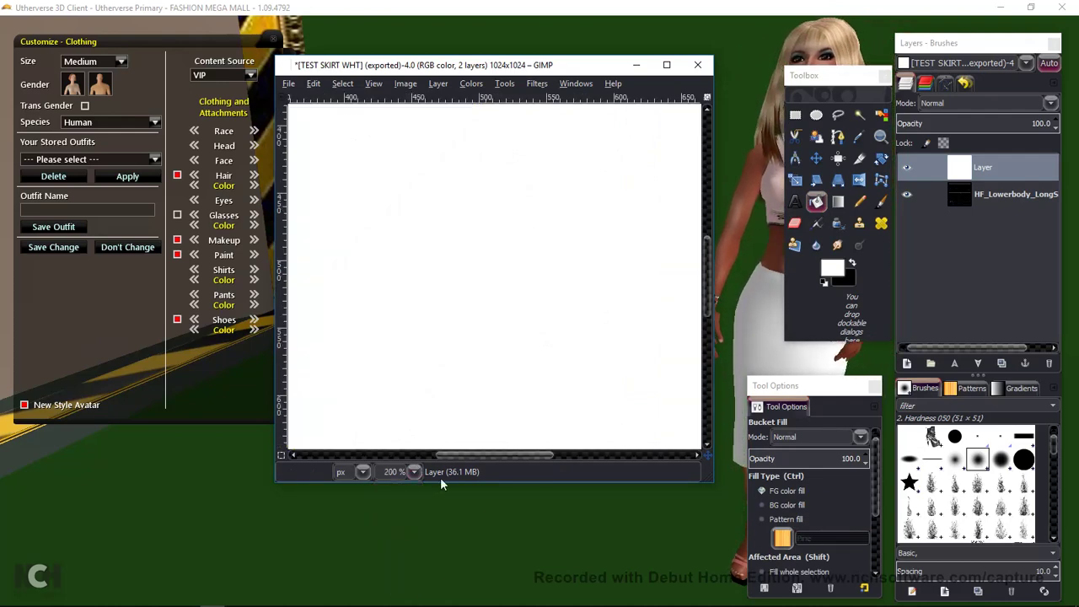
{"action": "left_click_drag", "start_coordinate": [459, 459], "coordinate": [682, 459]}
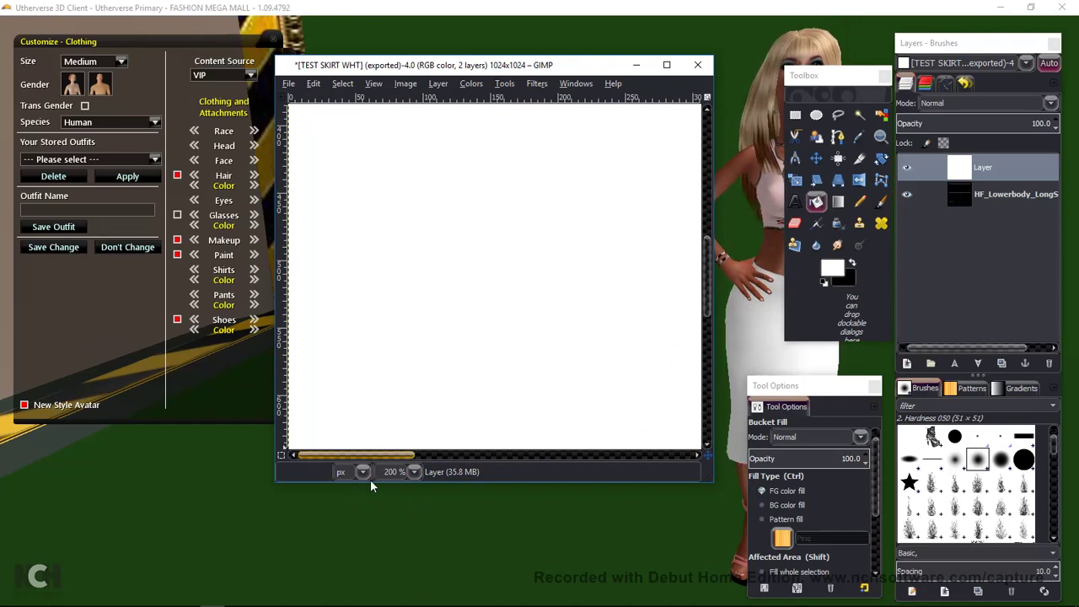
{"action": "left_click_drag", "start_coordinate": [370, 472], "coordinate": [340, 473]}
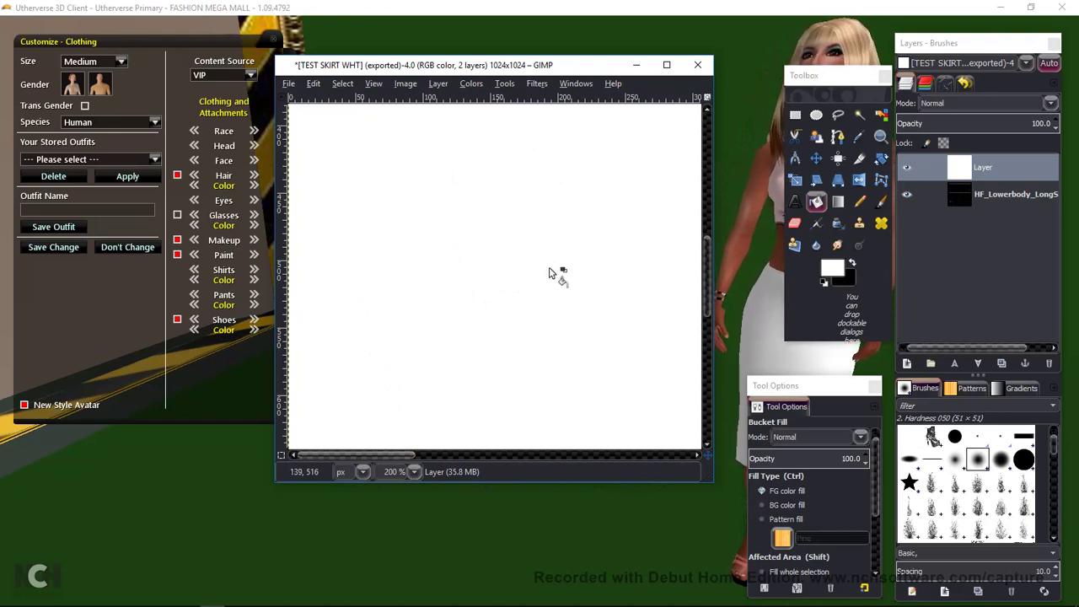
{"action": "left_click", "coordinate": [289, 84]}
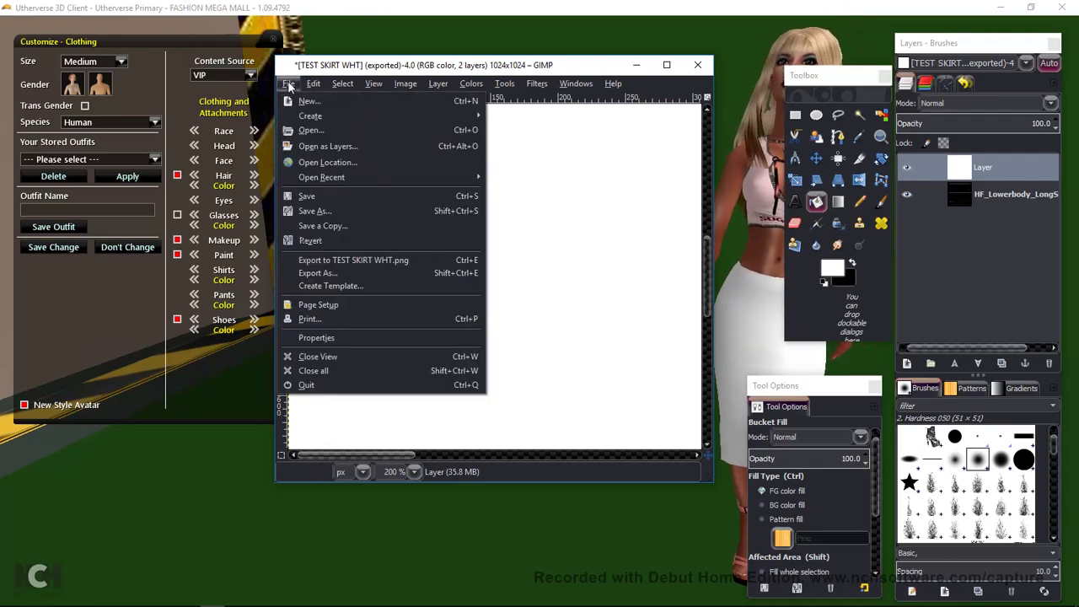
{"action": "left_click", "coordinate": [328, 260]}
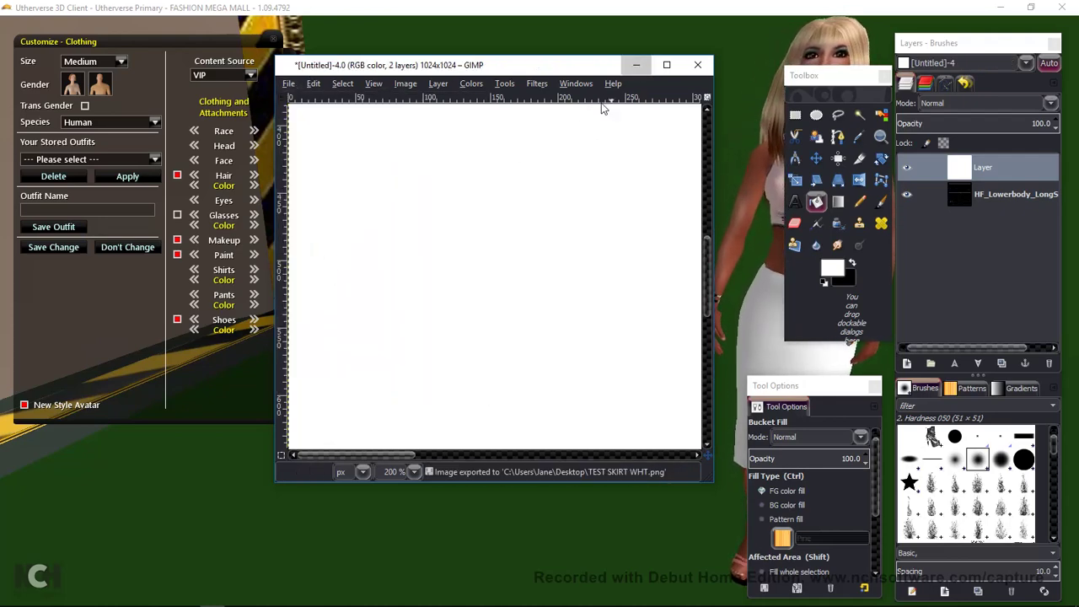
Open the untitled outfit's Configuration under My Outfits > My Designed Clothing in Social Center.
{"action": "left_click", "coordinate": [636, 65]}
{"action": "mouse_move", "coordinate": [162, 596]}
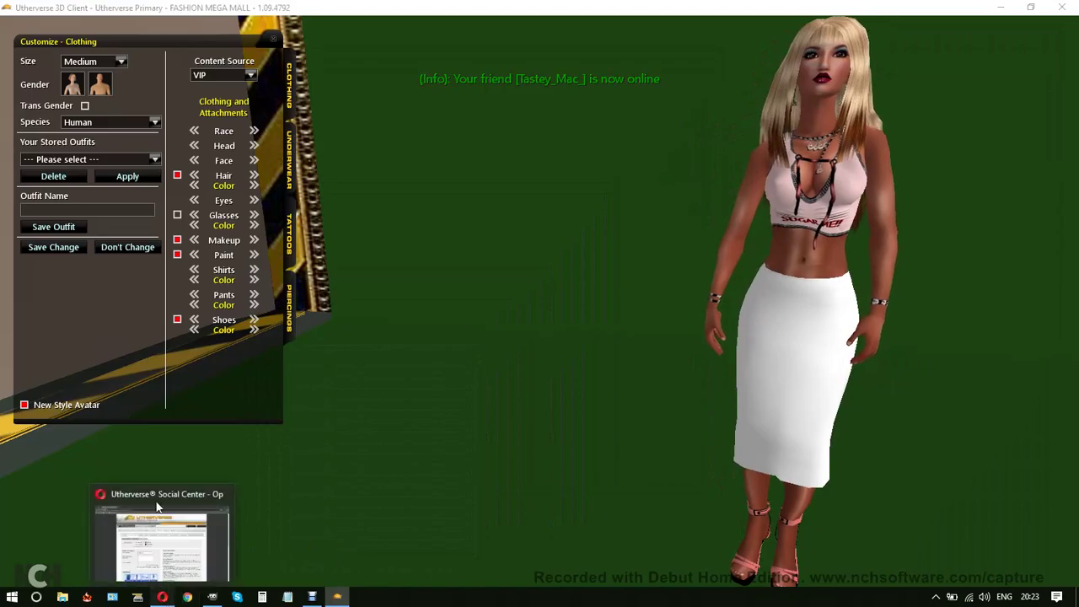
{"action": "left_click", "coordinate": [157, 506]}
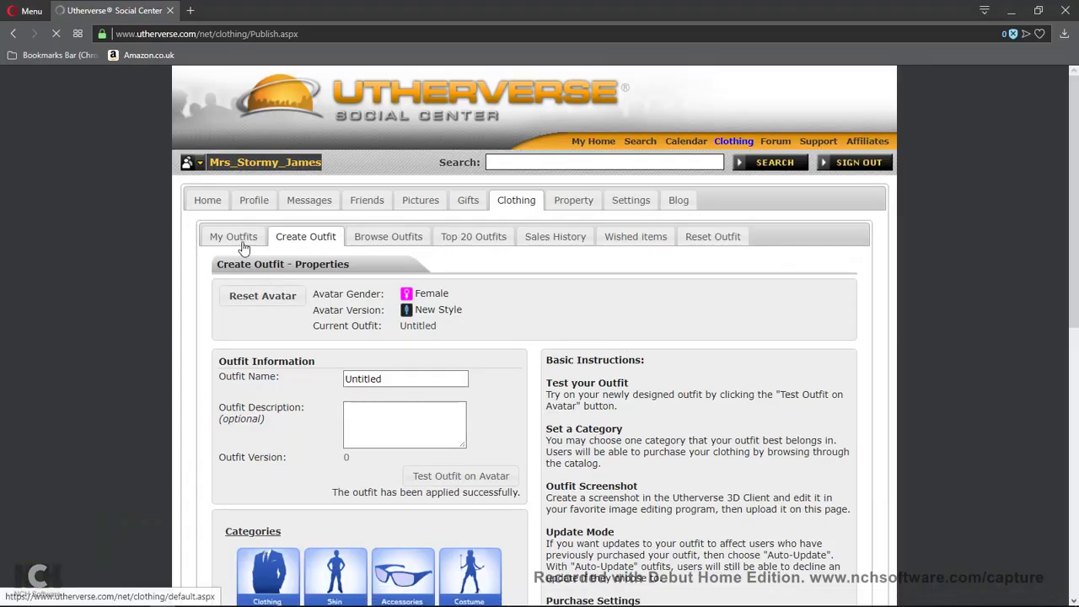
{"action": "left_click", "coordinate": [243, 243]}
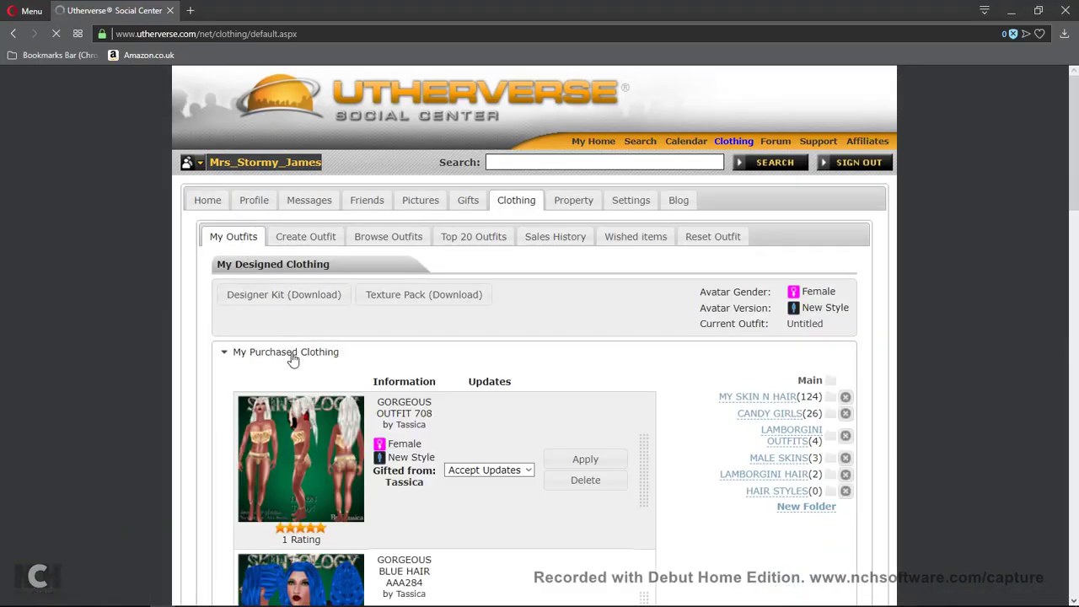
{"action": "left_click", "coordinate": [293, 359]}
{"action": "left_click", "coordinate": [294, 378]}
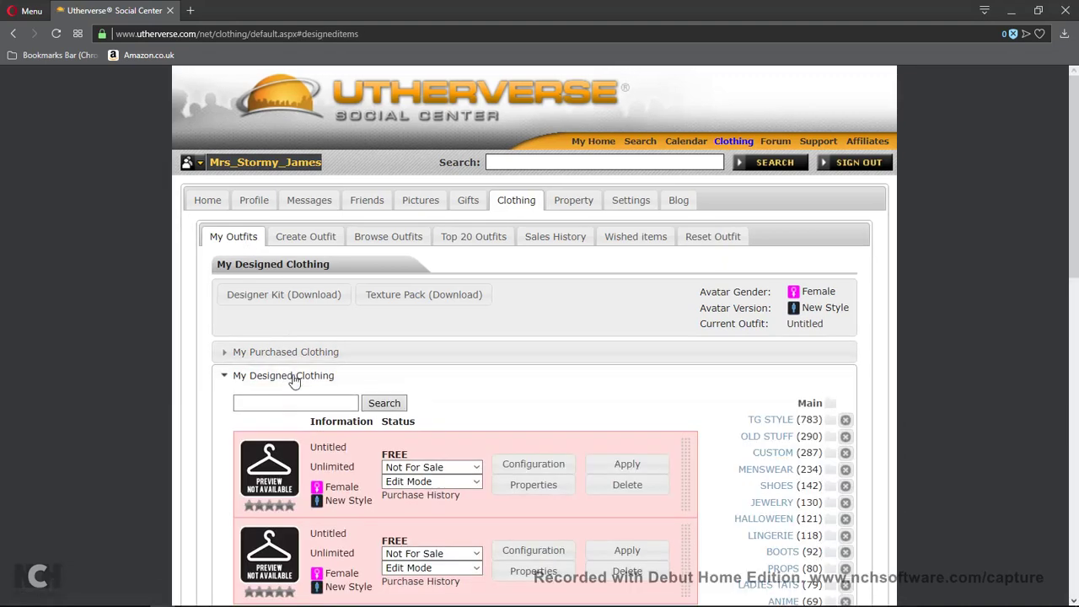
{"action": "left_click", "coordinate": [544, 467]}
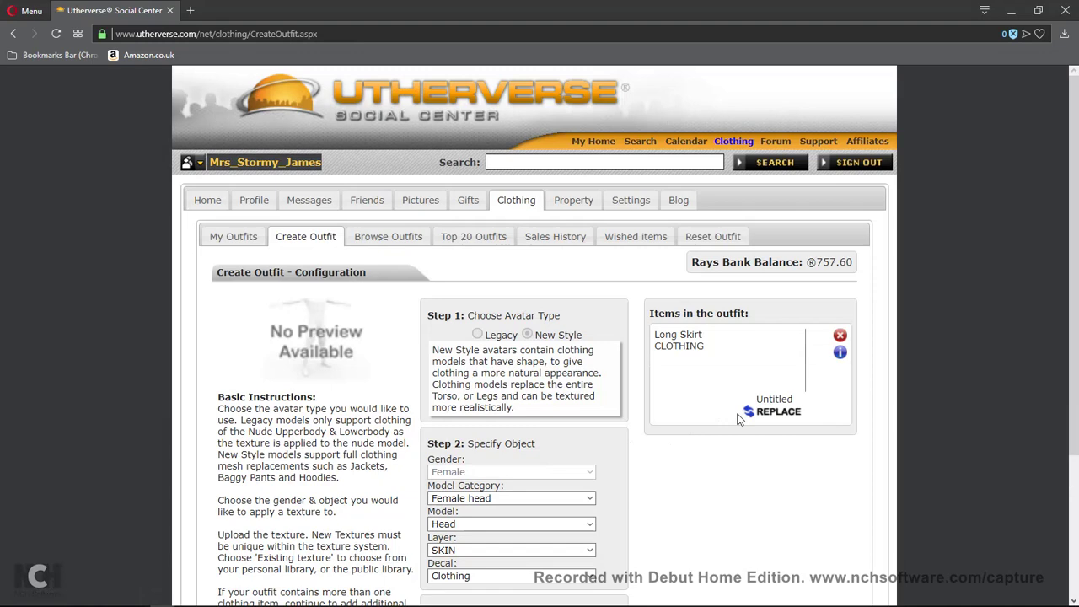
Replace the Long Skirt texture with TEST SKIRT WHT.png and confirm the outfit applied.
{"action": "left_click", "coordinate": [761, 412]}
{"action": "left_click", "coordinate": [469, 326]}
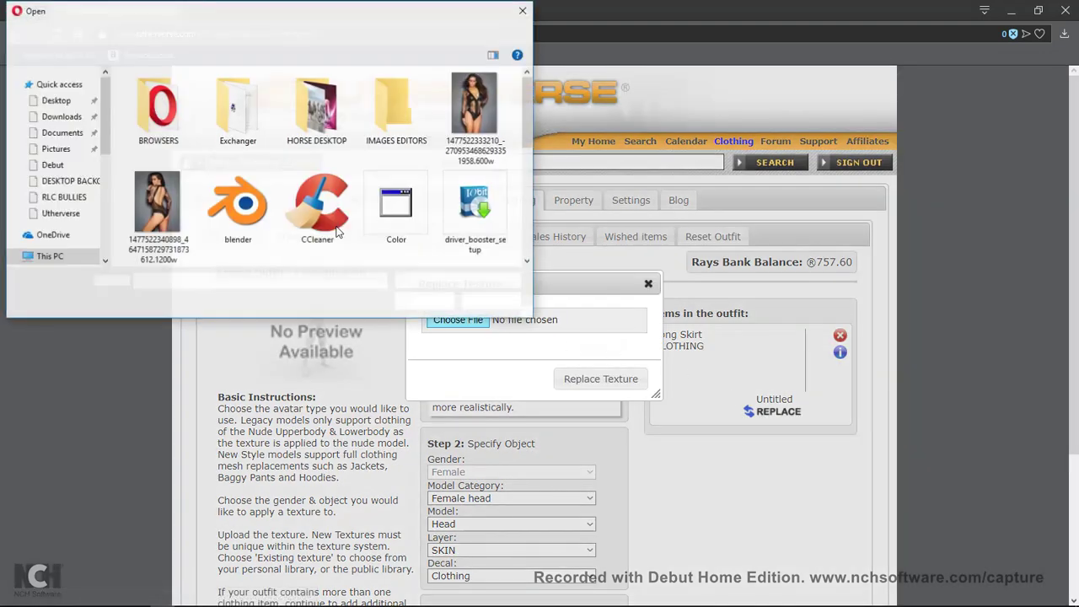
{"action": "scroll", "coordinate": [327, 210], "scroll_direction": "down", "scroll_amount": 10}
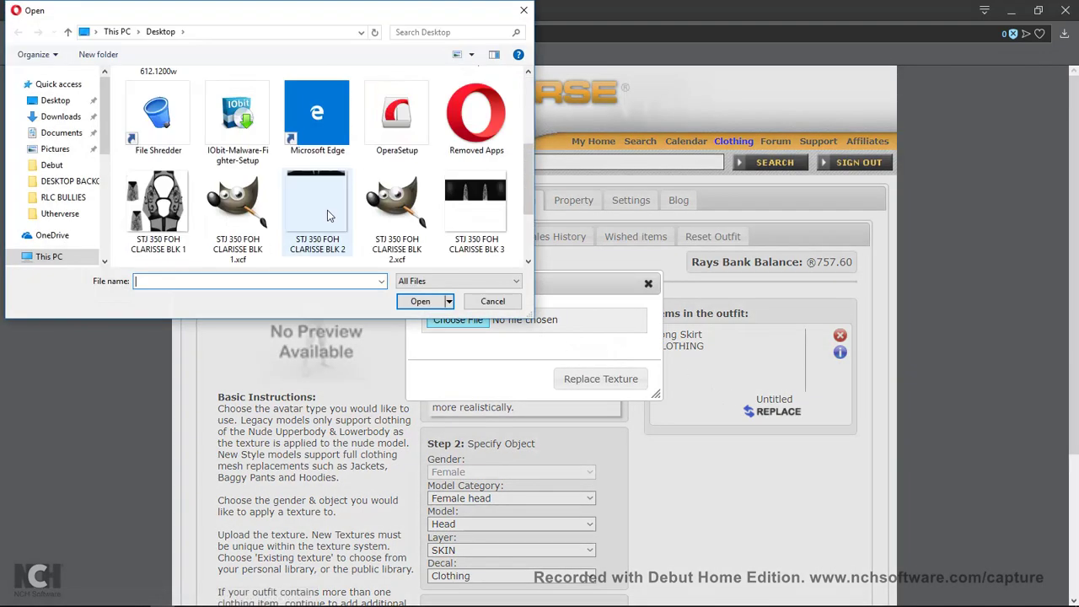
{"action": "left_click", "coordinate": [420, 301]}
{"action": "left_click", "coordinate": [601, 379]}
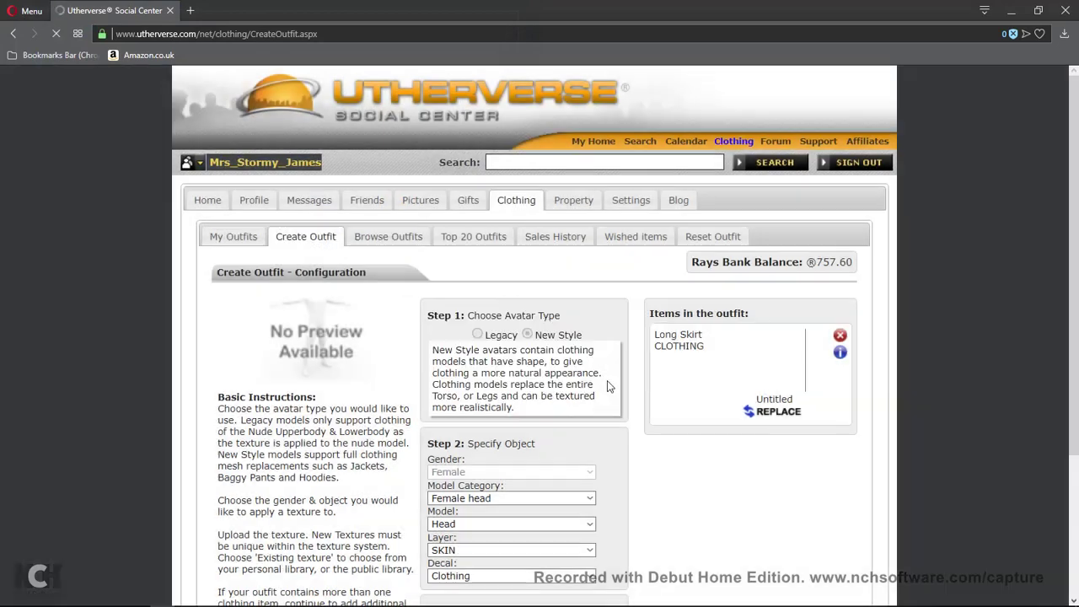
{"action": "scroll", "coordinate": [607, 380], "scroll_direction": "down", "scroll_amount": 3}
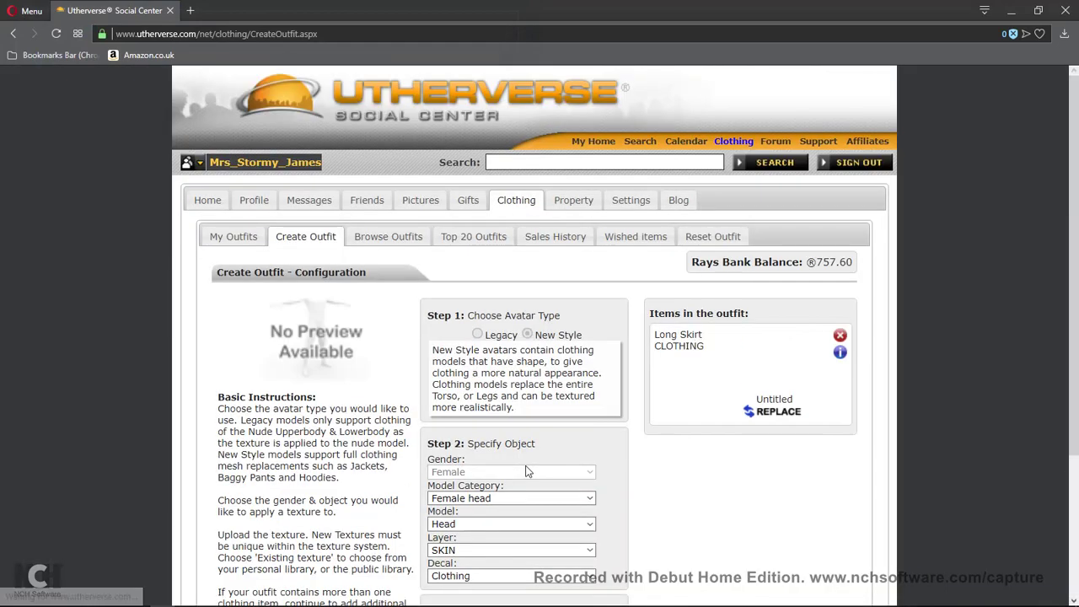
{"action": "scroll", "coordinate": [551, 422], "scroll_direction": "down", "scroll_amount": 3}
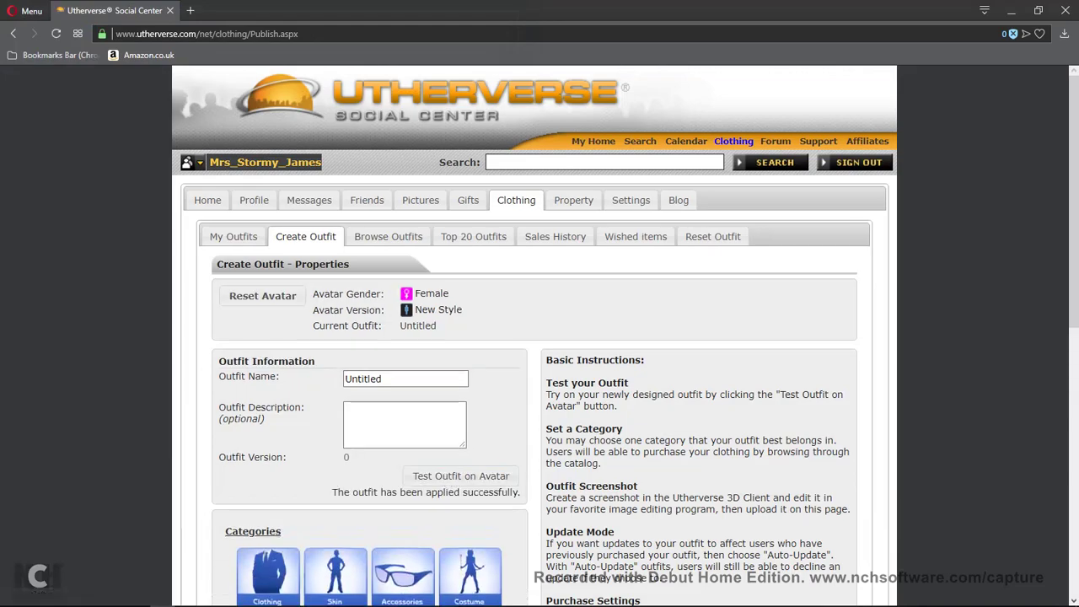
Return to the 3D client and check the reloaded white long skirt for a black seam.
{"action": "left_click", "coordinate": [337, 599]}
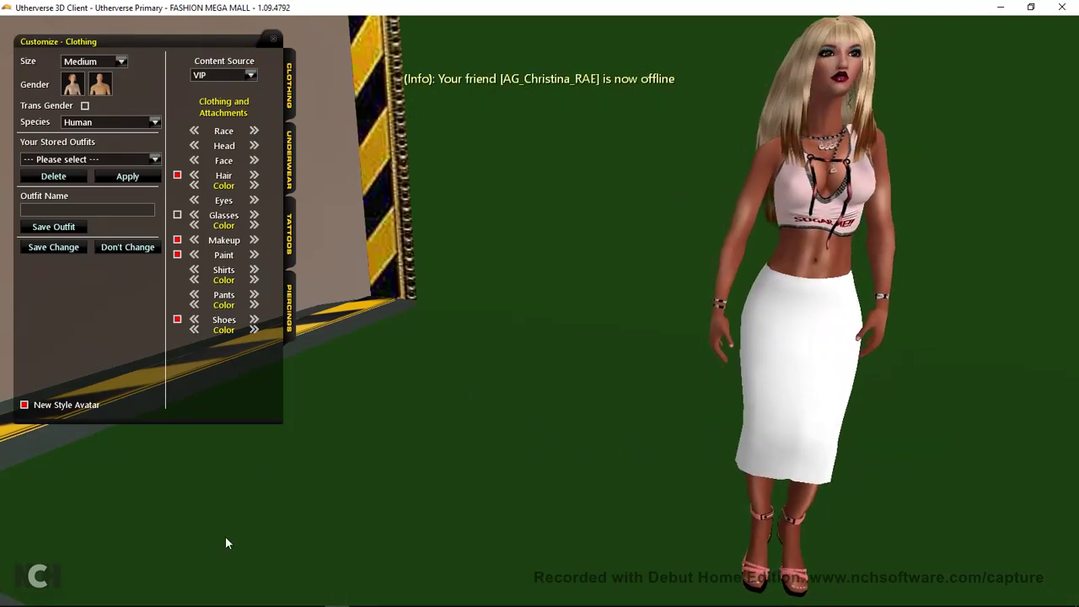
{"action": "mouse_move", "coordinate": [210, 598]}
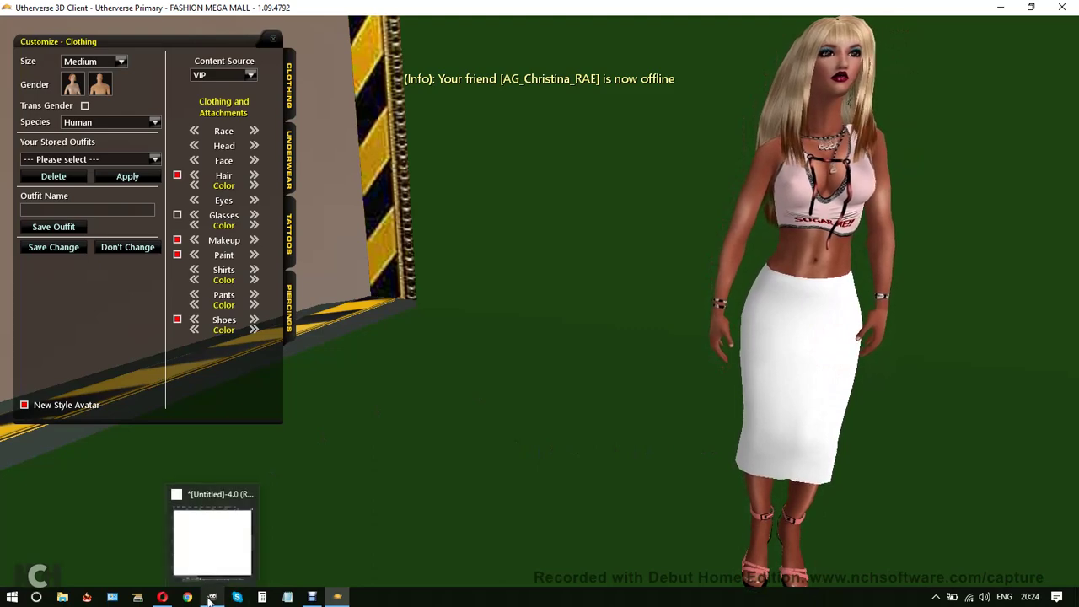